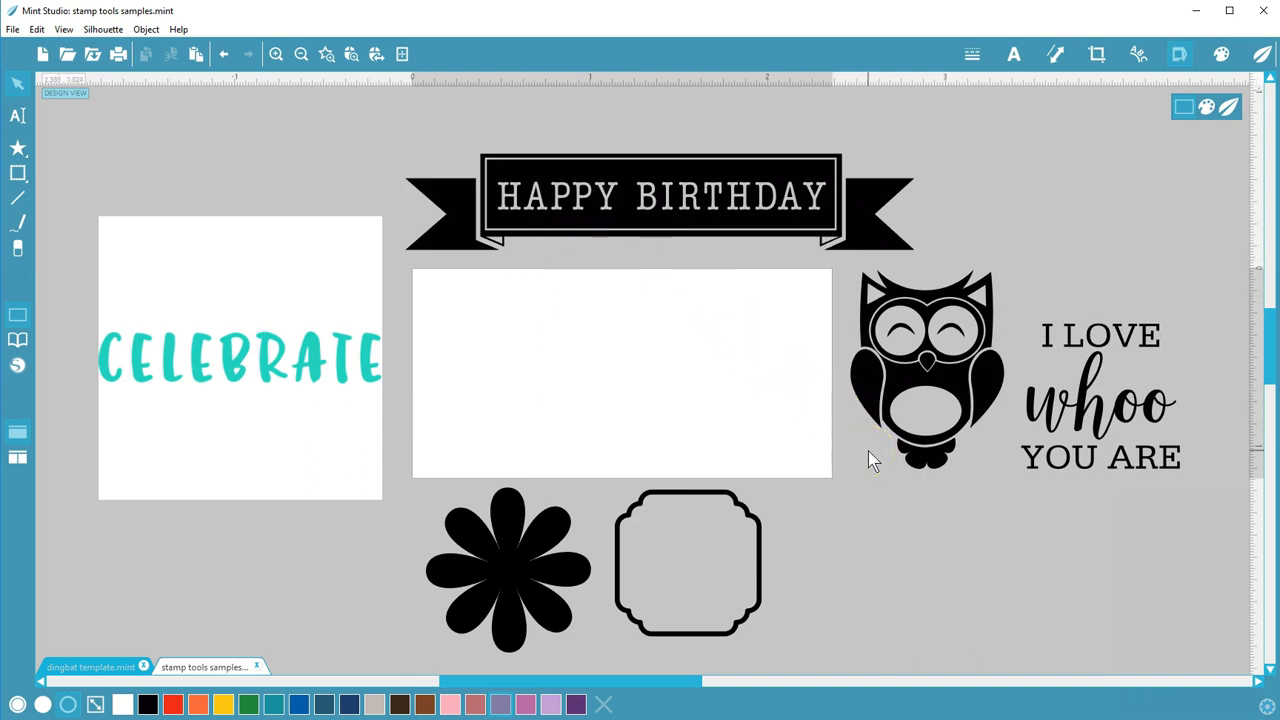
Step: Select the CELEBRATE image, banner, owl design, flower and frame in turn to examine the available sample designs
click(342, 430)
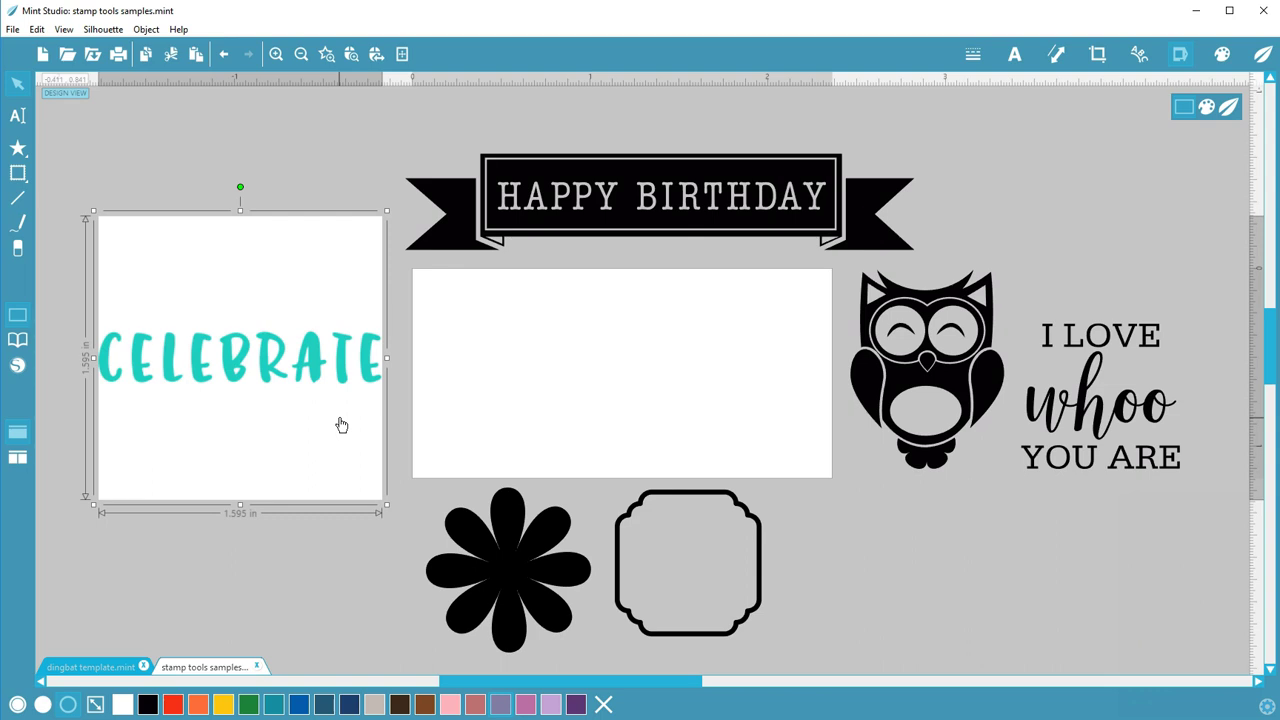
click(620, 240)
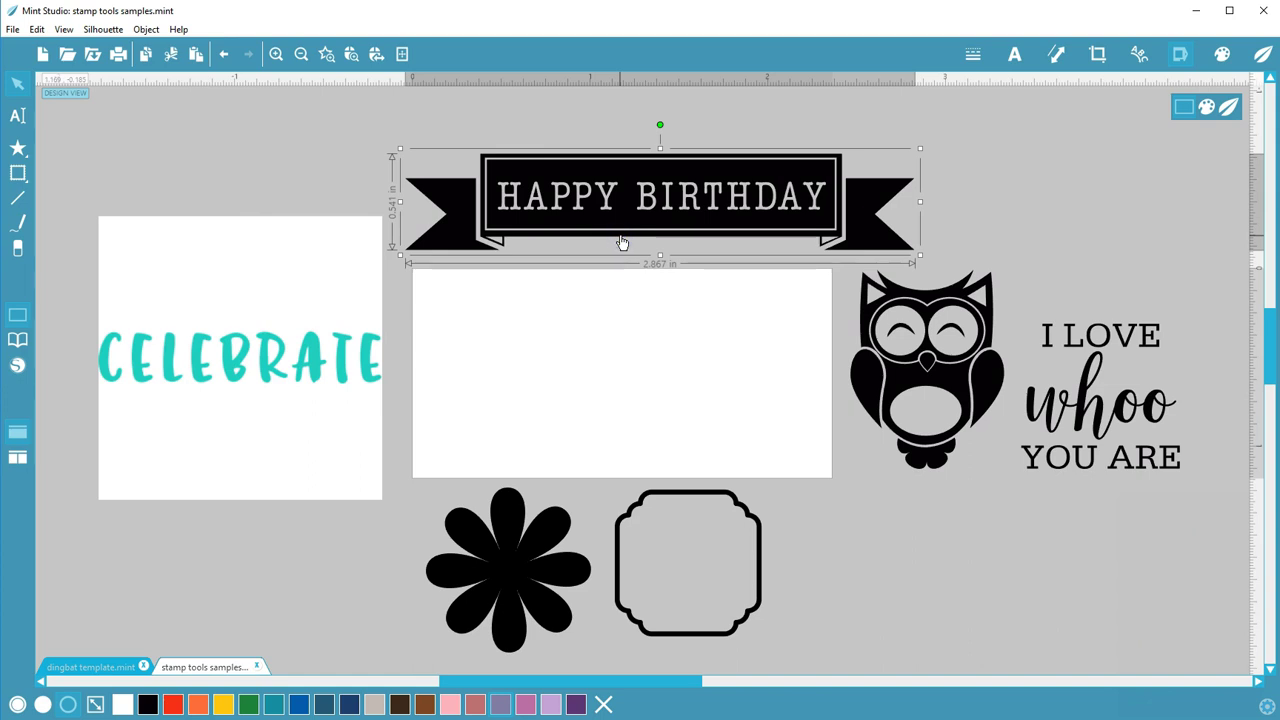
click(619, 246)
click(713, 305)
click(851, 391)
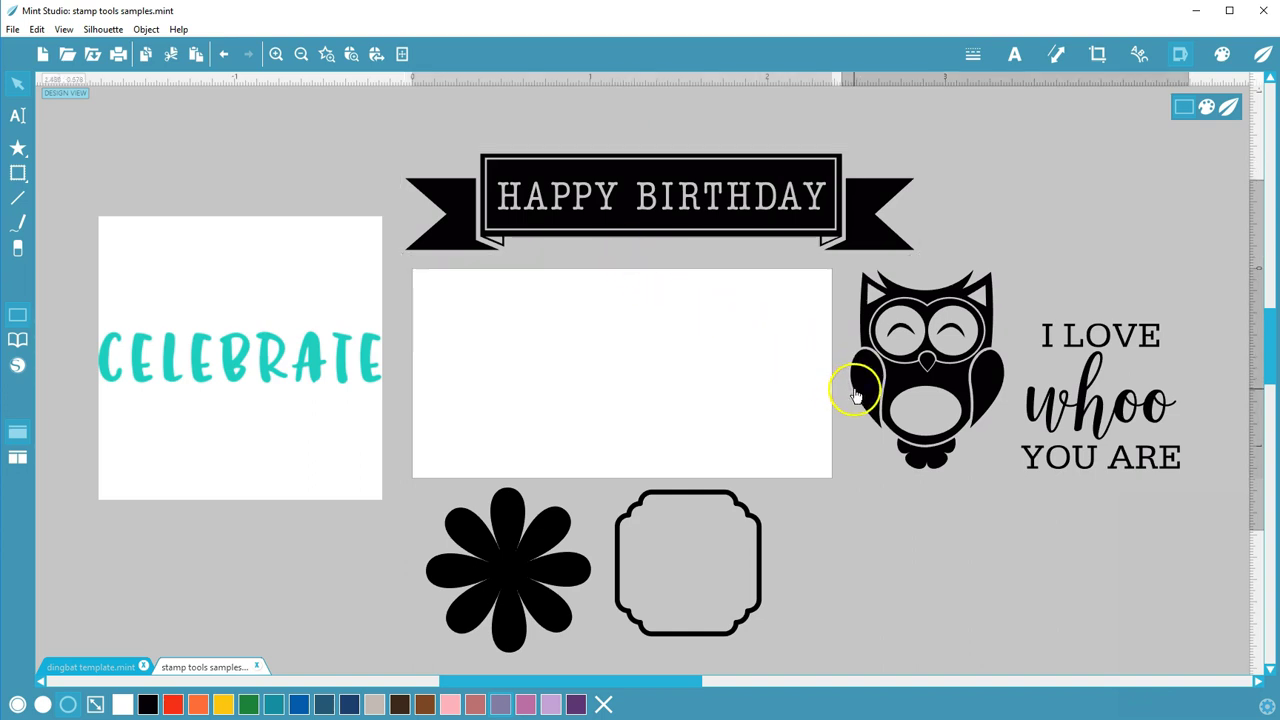
click(852, 399)
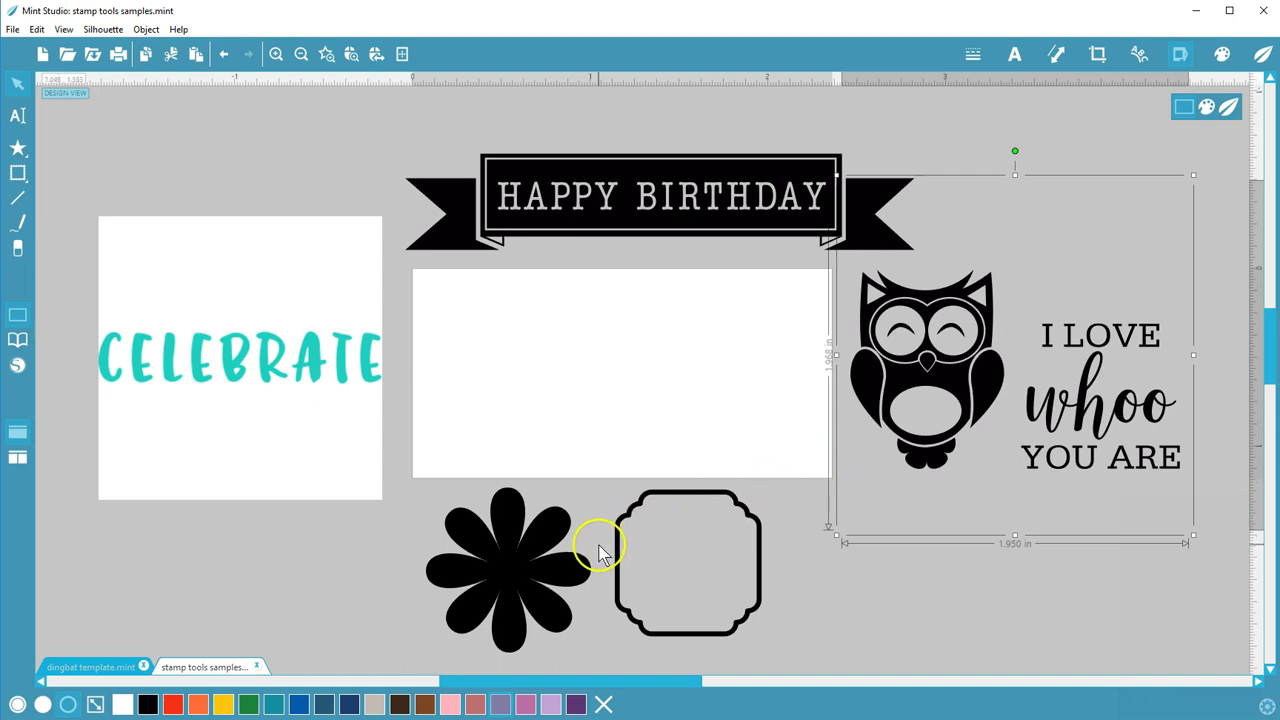
click(557, 546)
shift+click(649, 571)
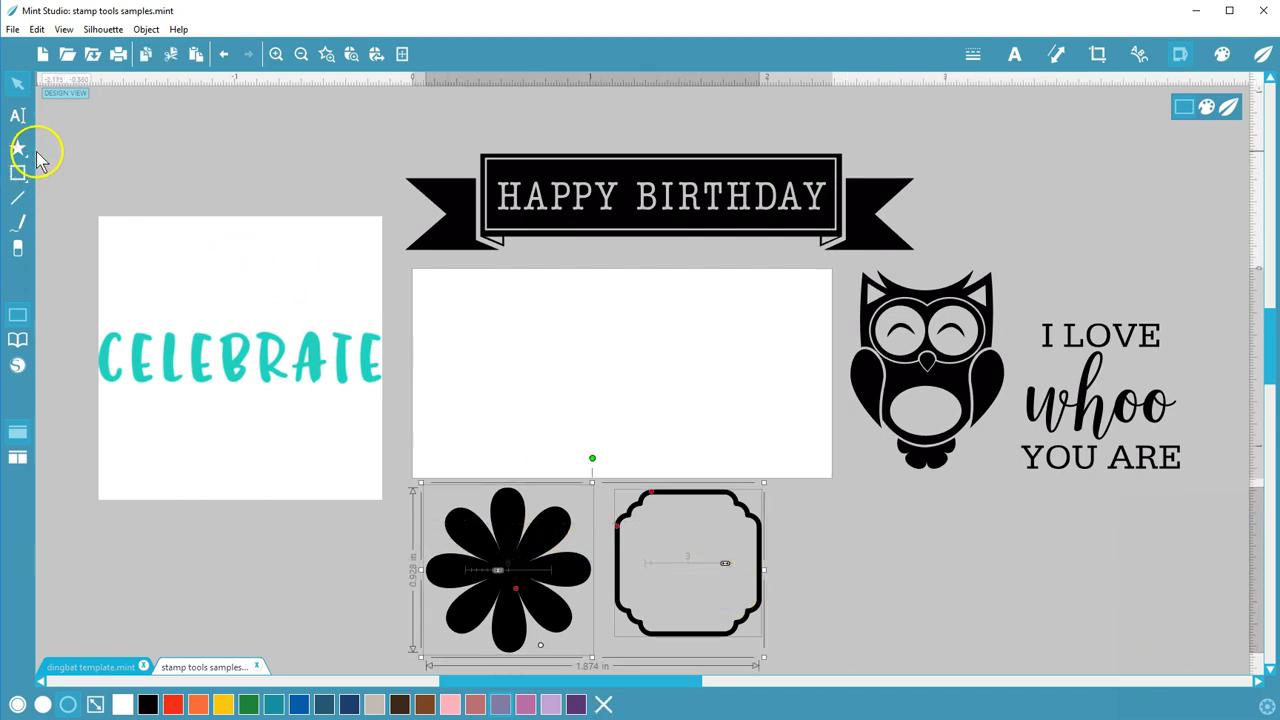
click(833, 553)
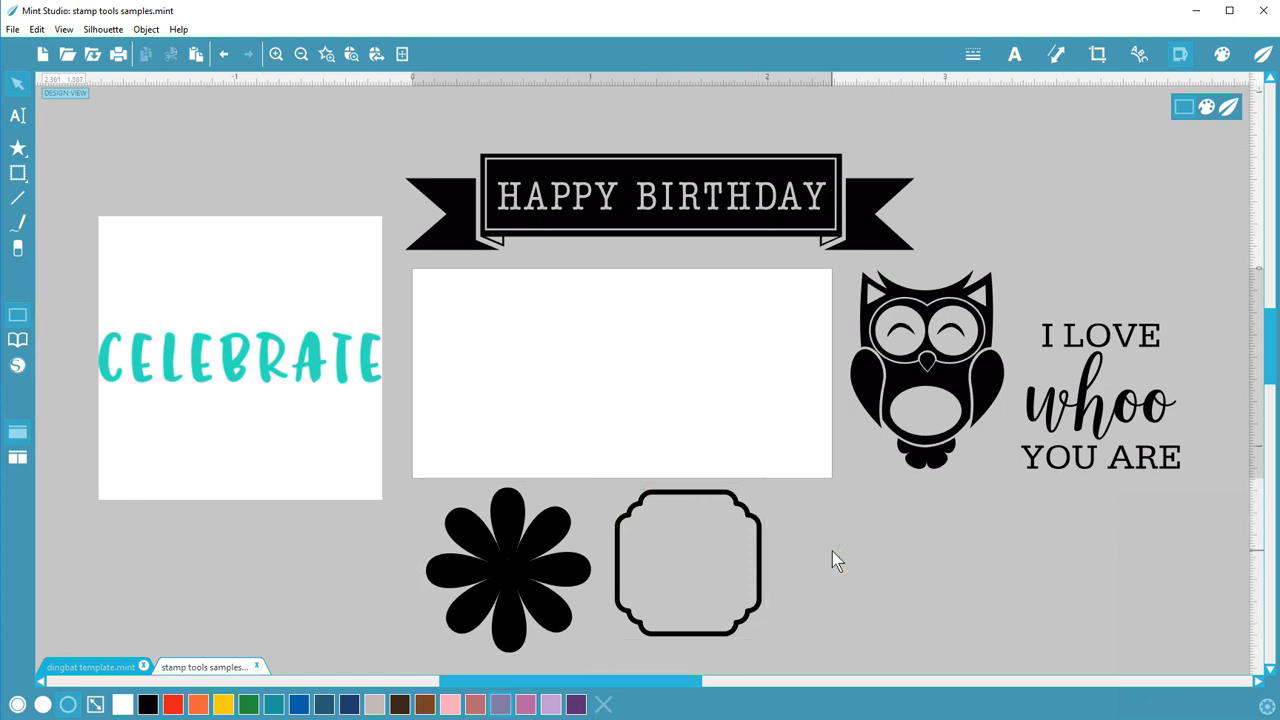
Step: Set the CELEBRATE image's Standard filter brightness to 12.8% over the white stamp canvas and move it back beside the canvas
drag(263, 374, 604, 383)
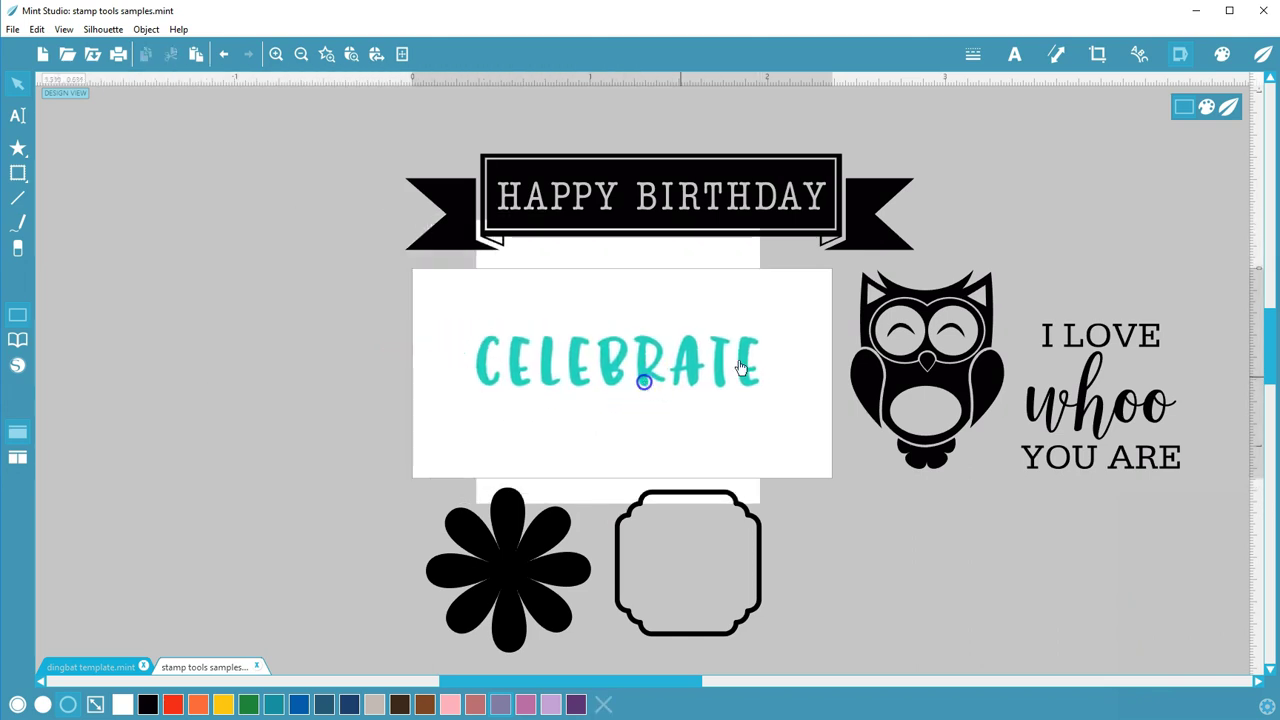
click(1206, 106)
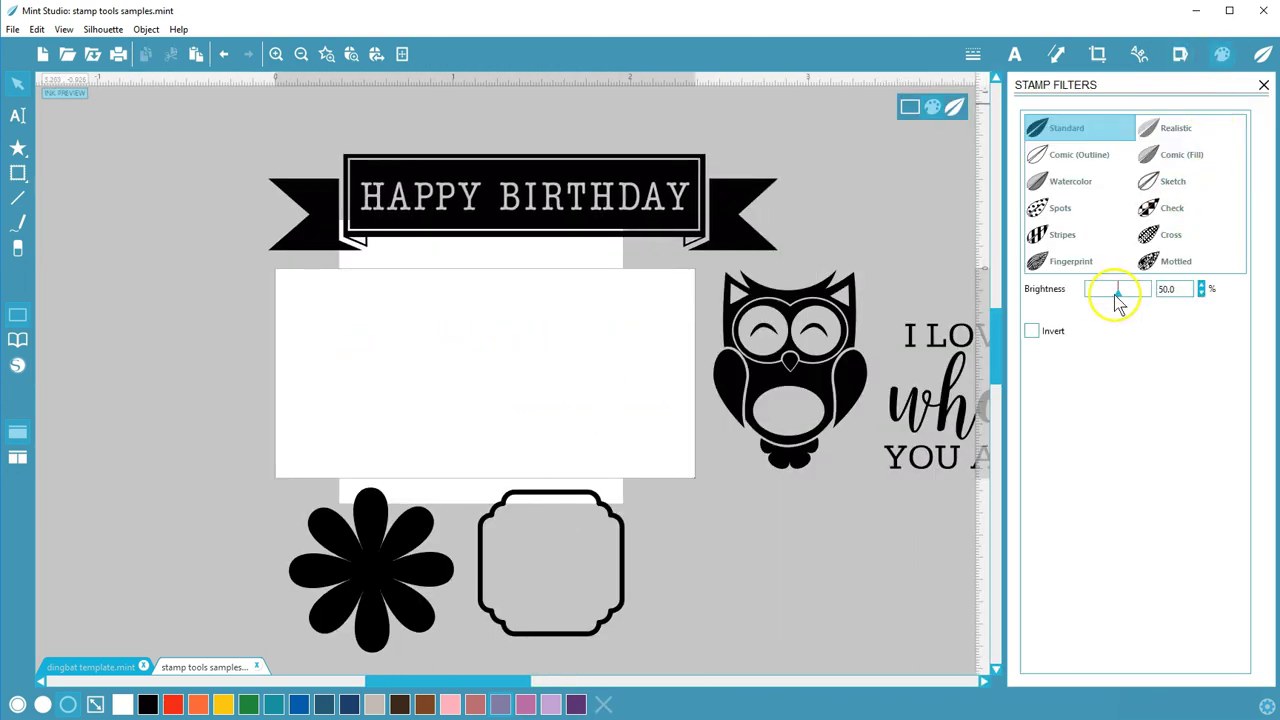
click(600, 365)
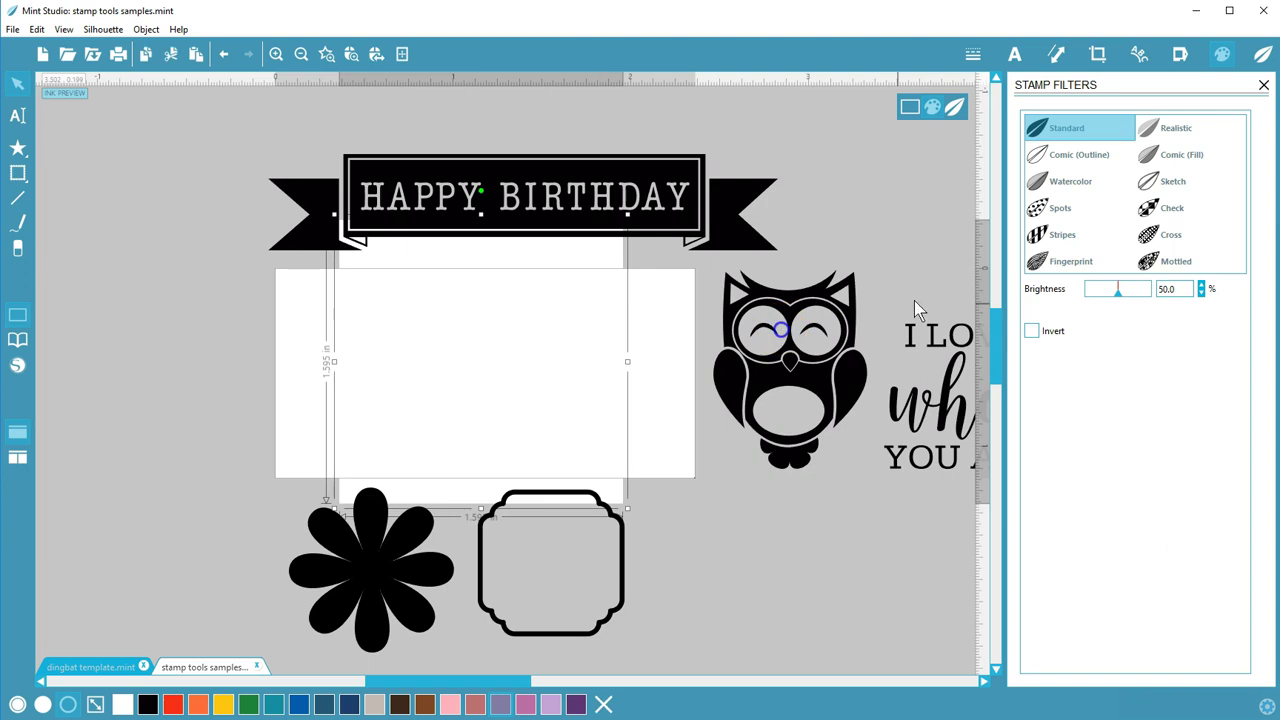
drag(1117, 297, 1095, 297)
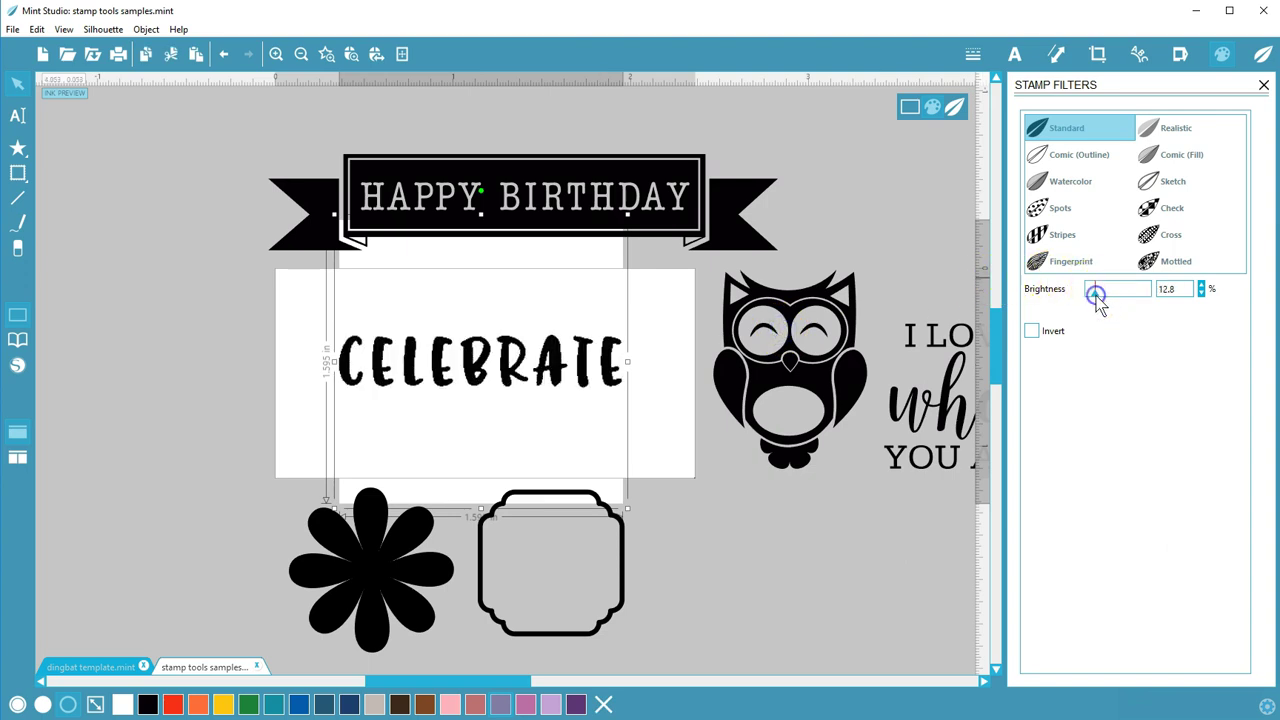
click(1264, 85)
drag(737, 343, 350, 356)
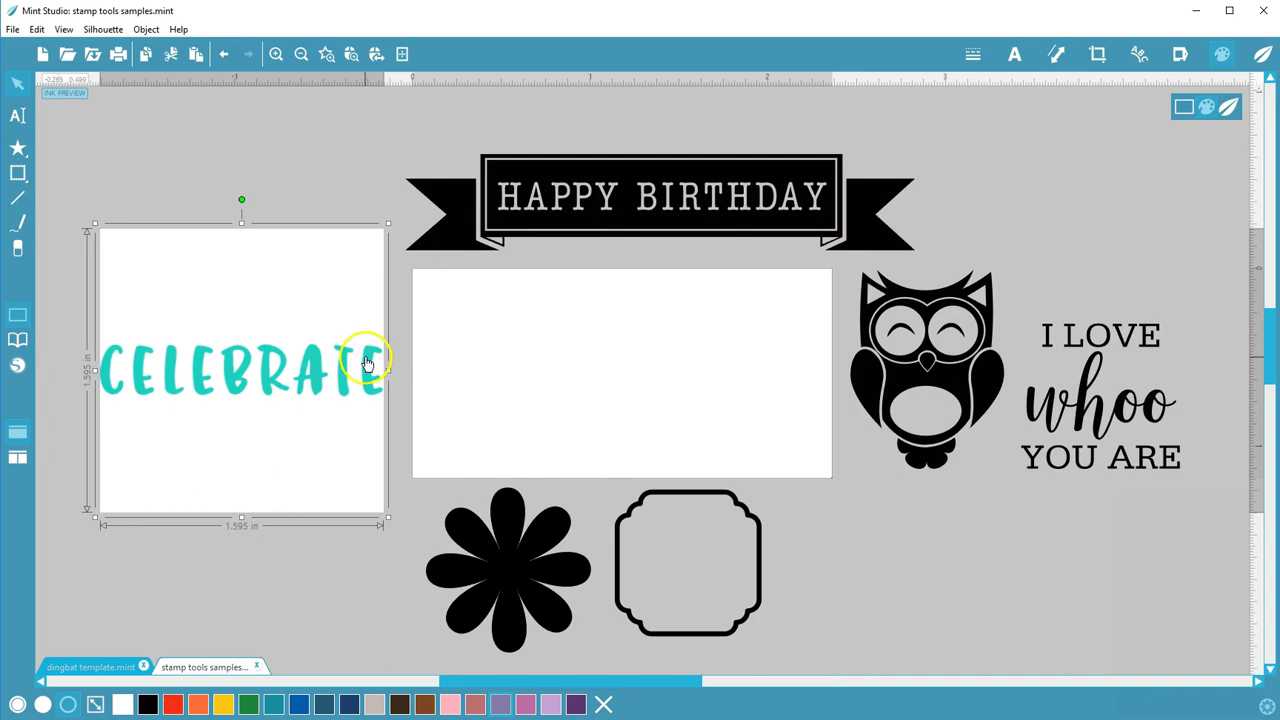
Step: Select all the sample designs and display them as outlines only
drag(283, 167, 1025, 608)
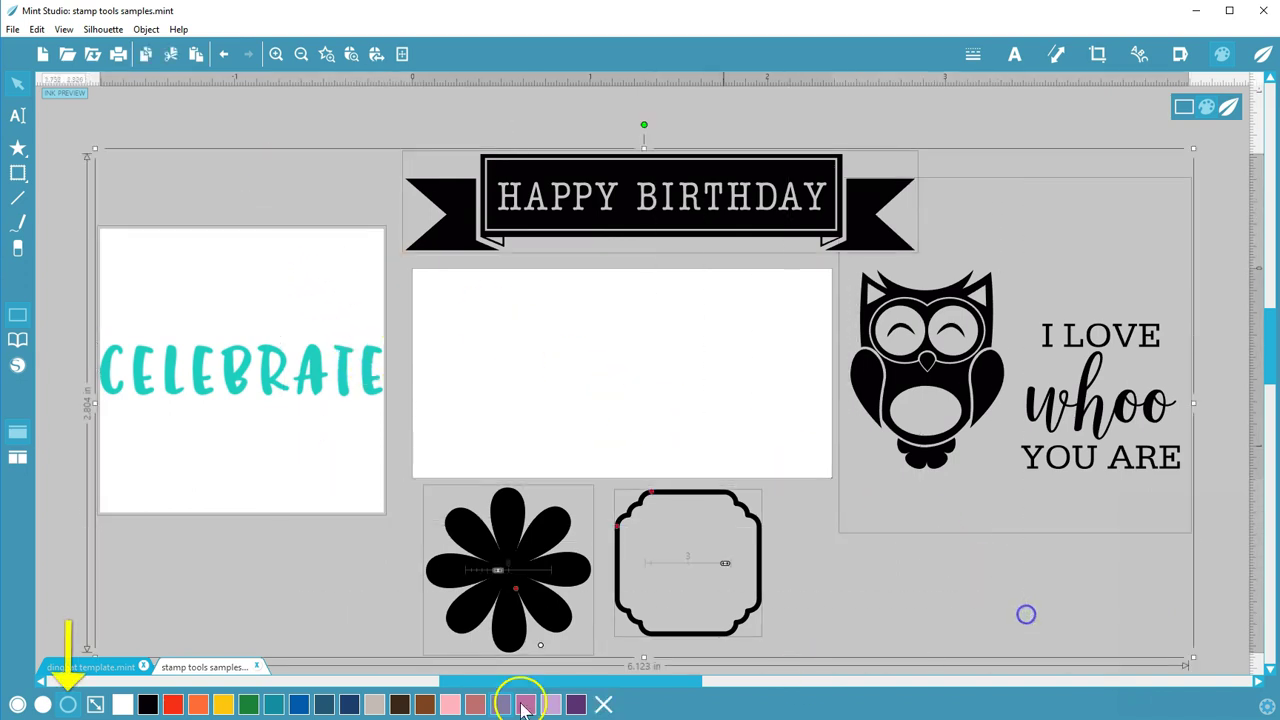
click(65, 705)
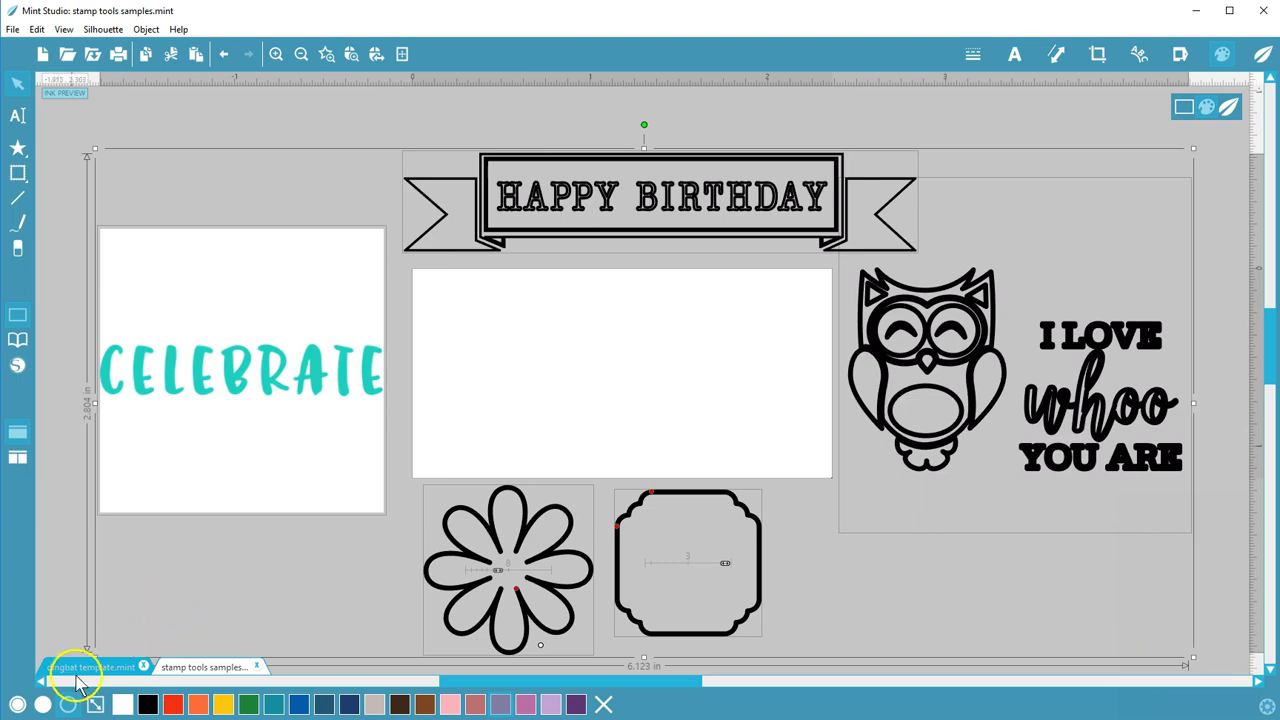
click(43, 705)
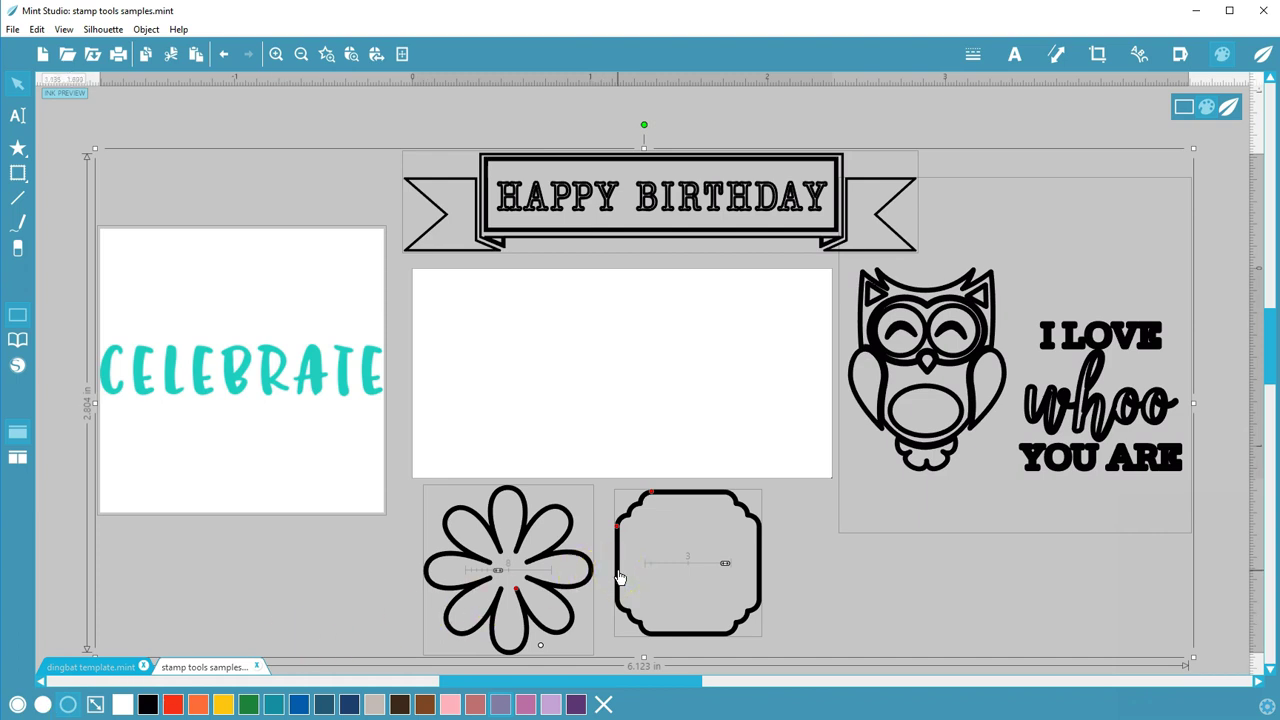
click(351, 449)
Step: Try a dashed line style on the selected designs and set a solid line 1.8 pt thick
click(973, 54)
click(1071, 160)
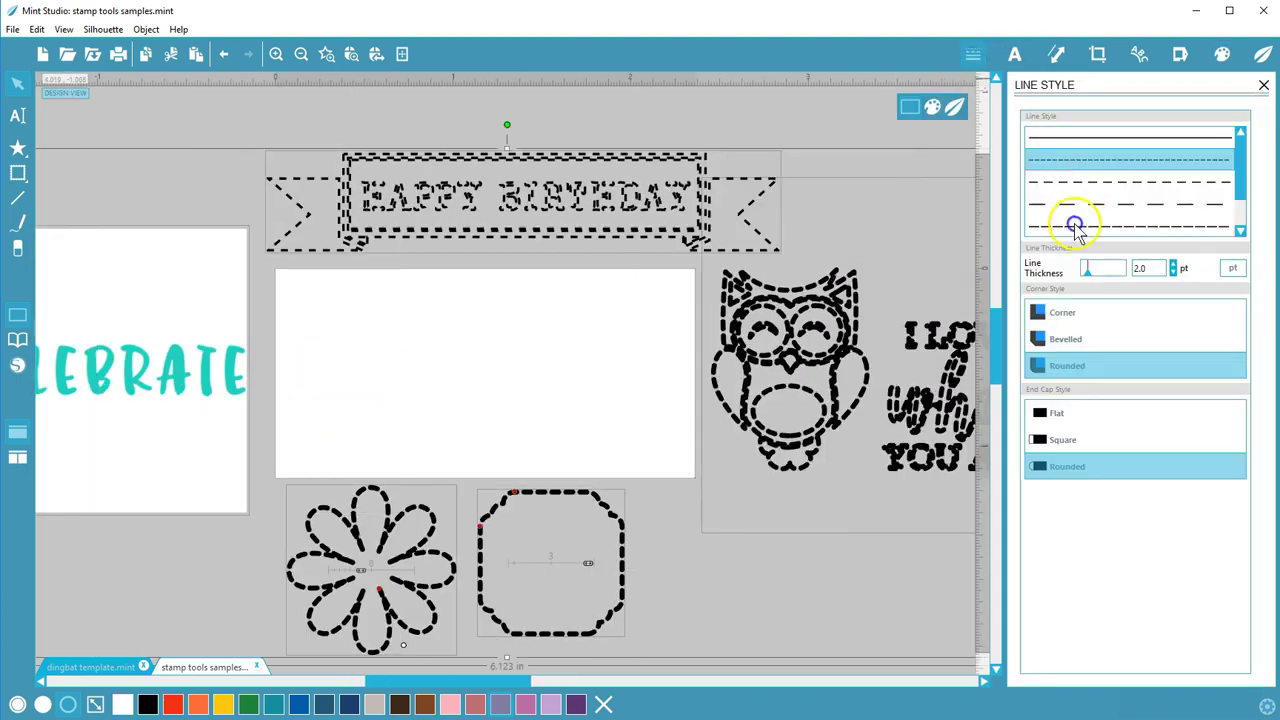
click(1082, 268)
click(1057, 140)
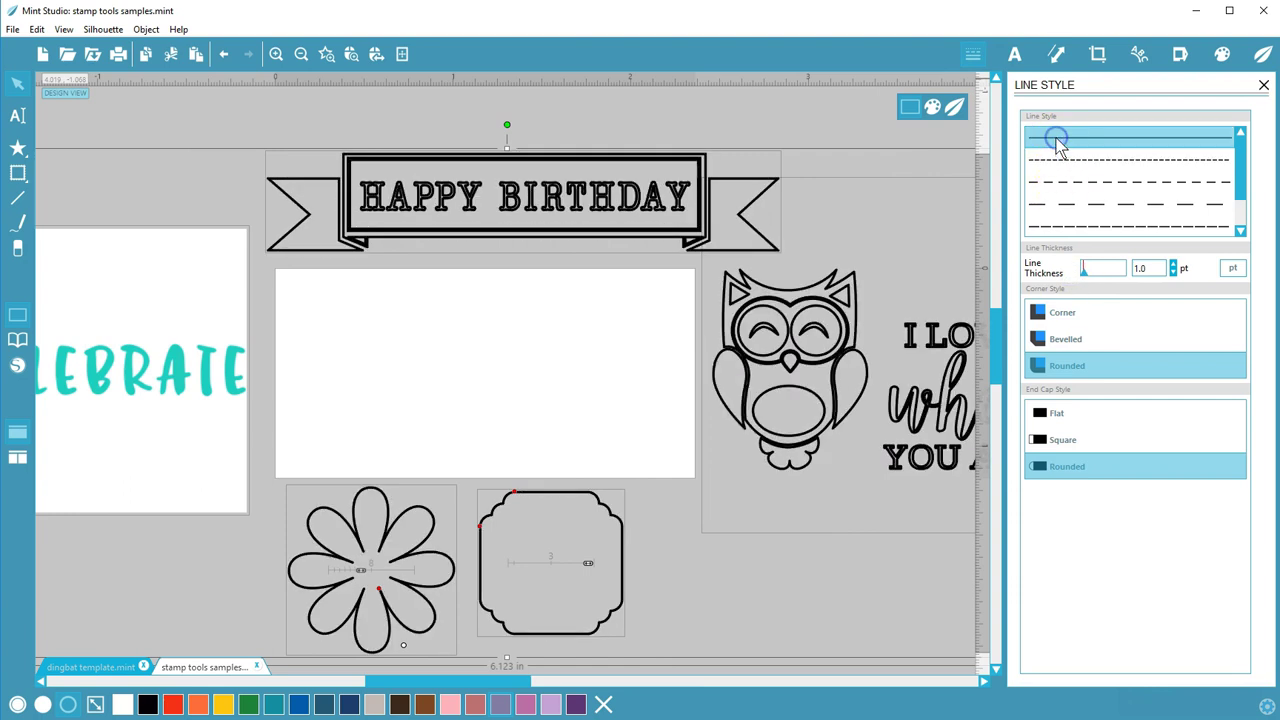
drag(1084, 270, 1087, 272)
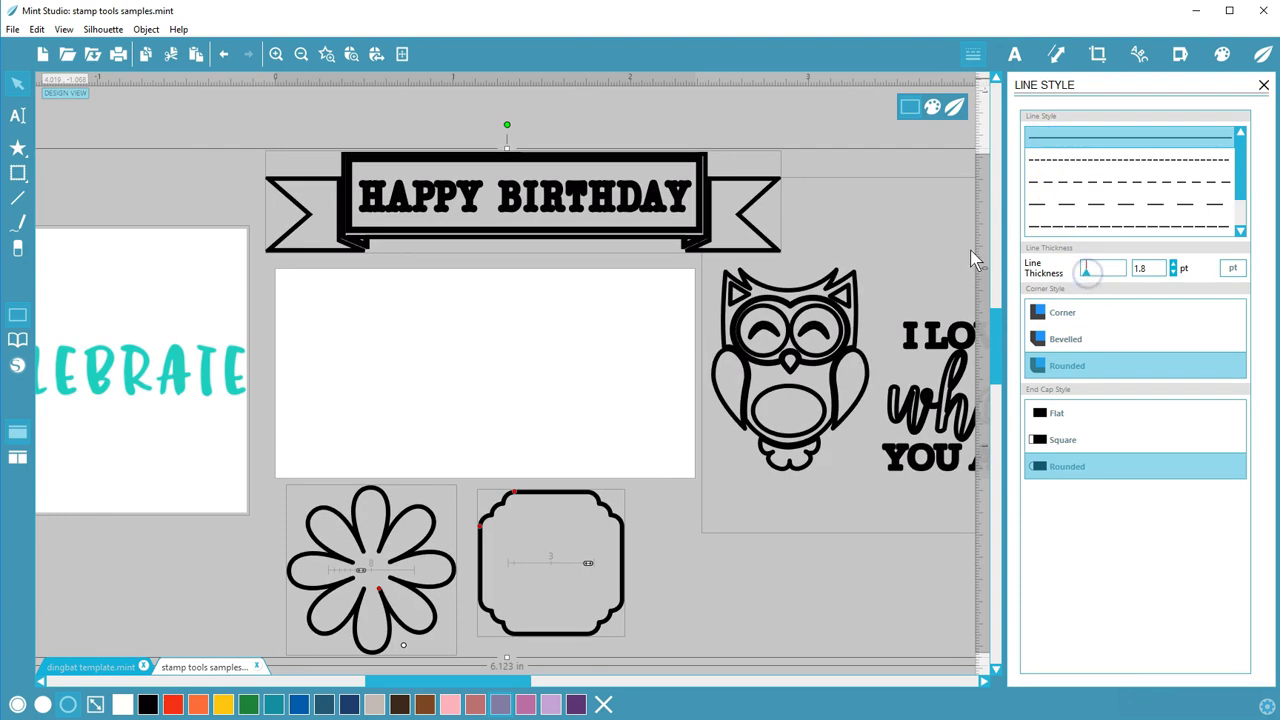
click(1263, 84)
Step: Undo the line style and outline changes and display the selected designs as fill only
click(224, 54)
click(224, 54)
click(224, 54)
click(224, 54)
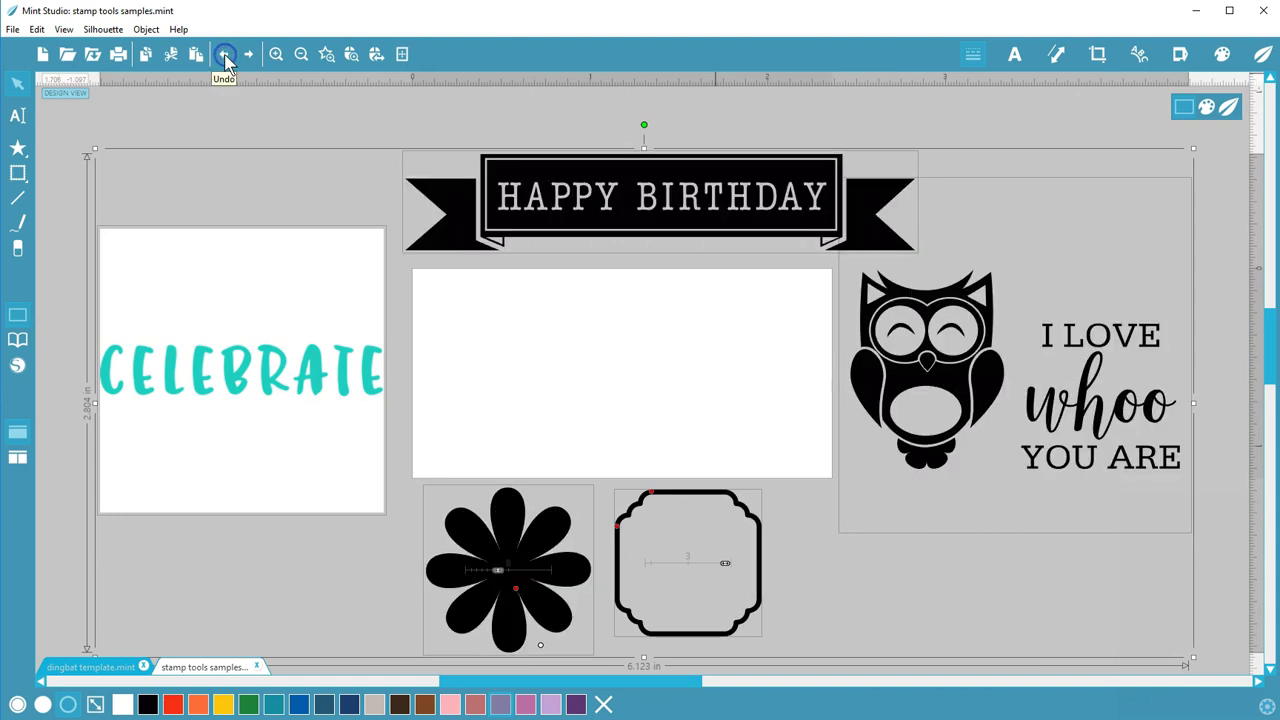
click(43, 705)
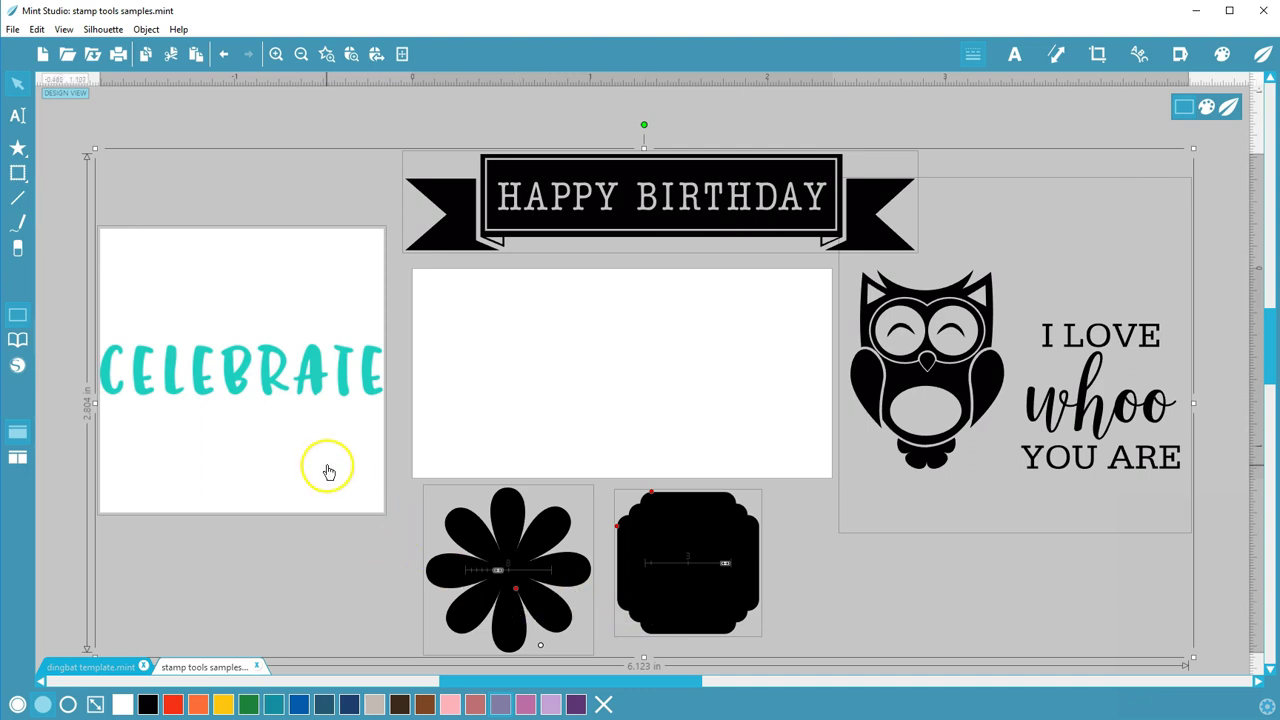
click(343, 543)
Step: Move the flower onto the white stamp canvas and apply the Check stamp filter to it
drag(488, 572, 521, 390)
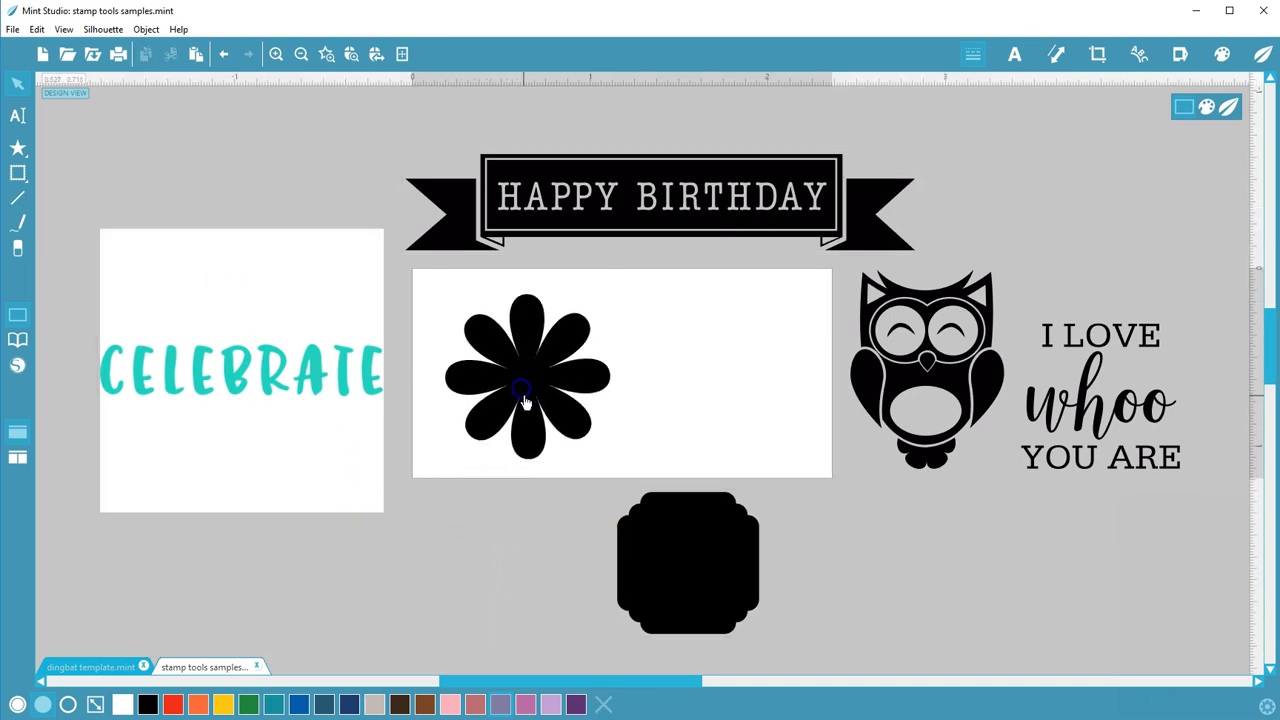
click(1222, 55)
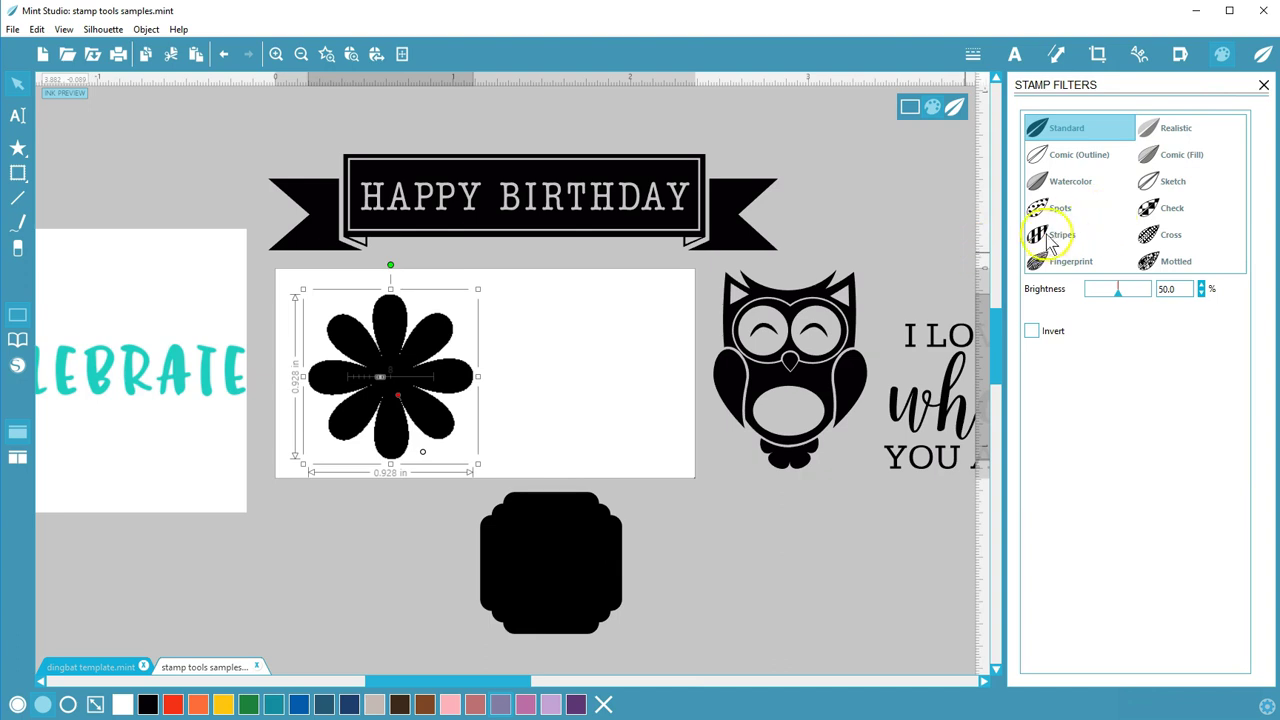
click(1149, 209)
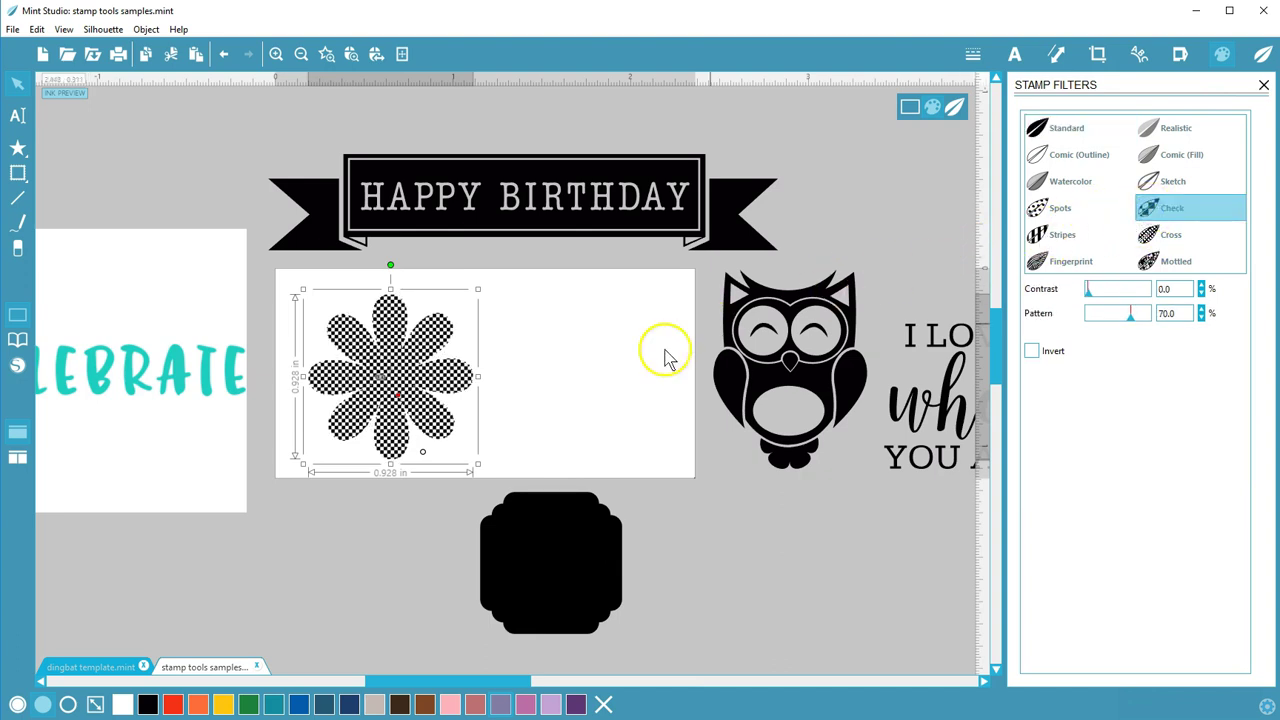
Step: Place the frame beside the flower on the canvas as an outline-only shape with the Mottled filter
drag(542, 556, 580, 366)
click(68, 705)
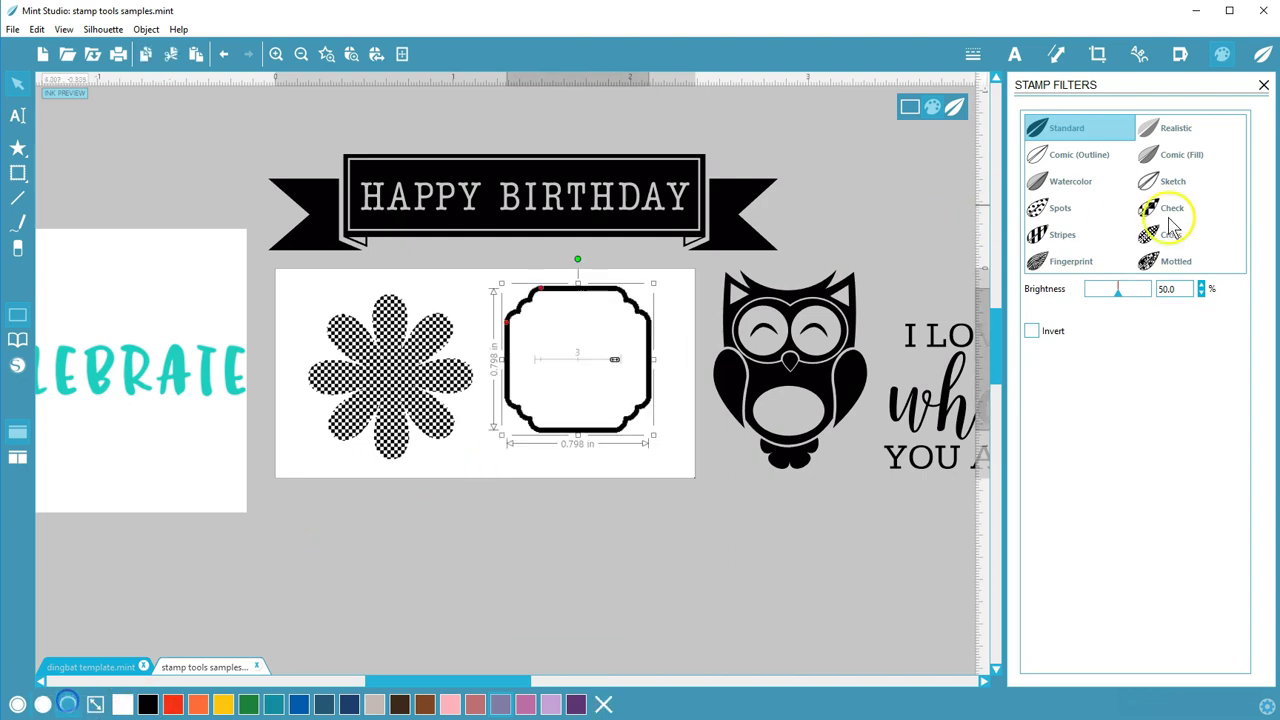
click(1149, 261)
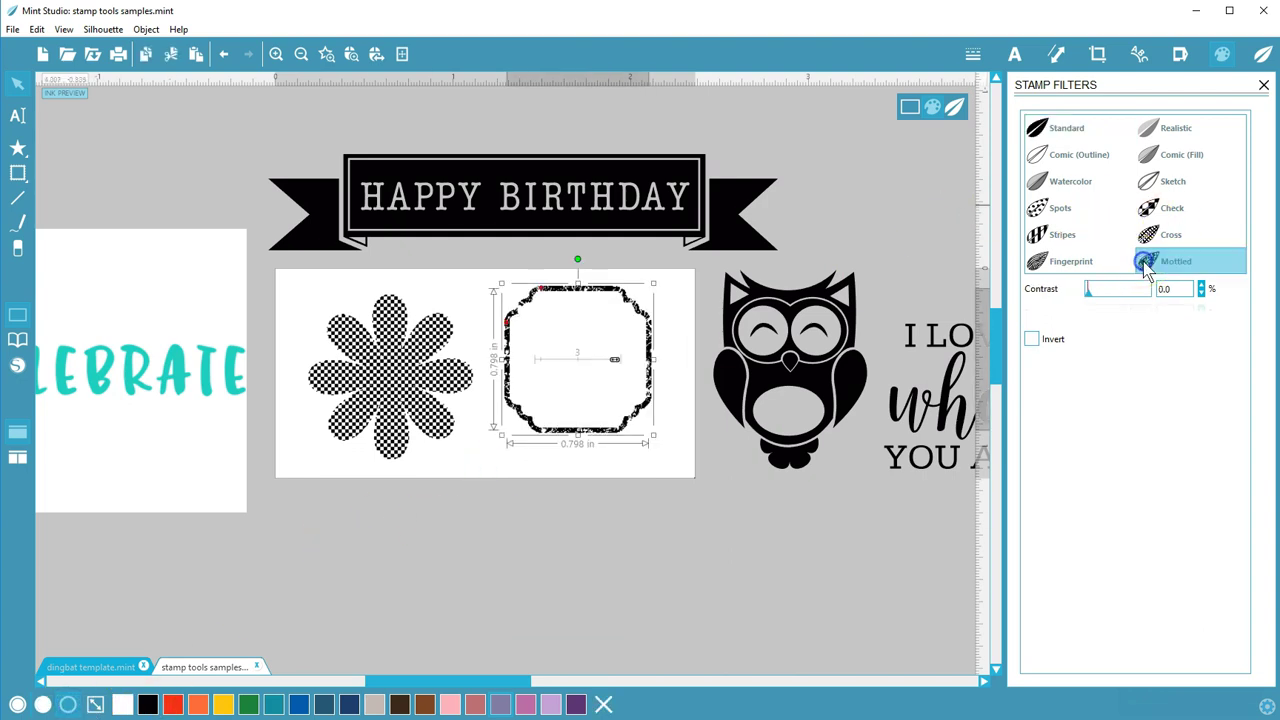
Step: Undo the filter, placement and fill changes, and display the selected designs with both line and fill
click(225, 54)
click(225, 54)
click(225, 54)
click(225, 54)
click(225, 54)
click(225, 54)
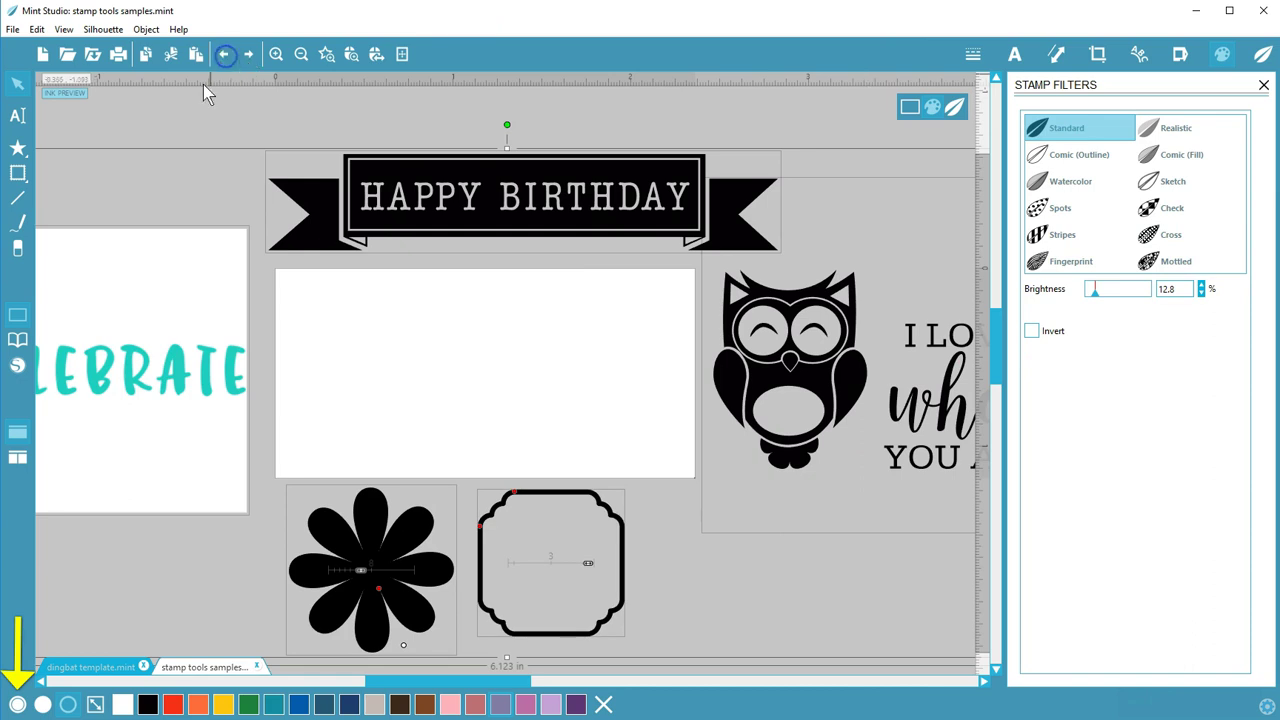
click(225, 54)
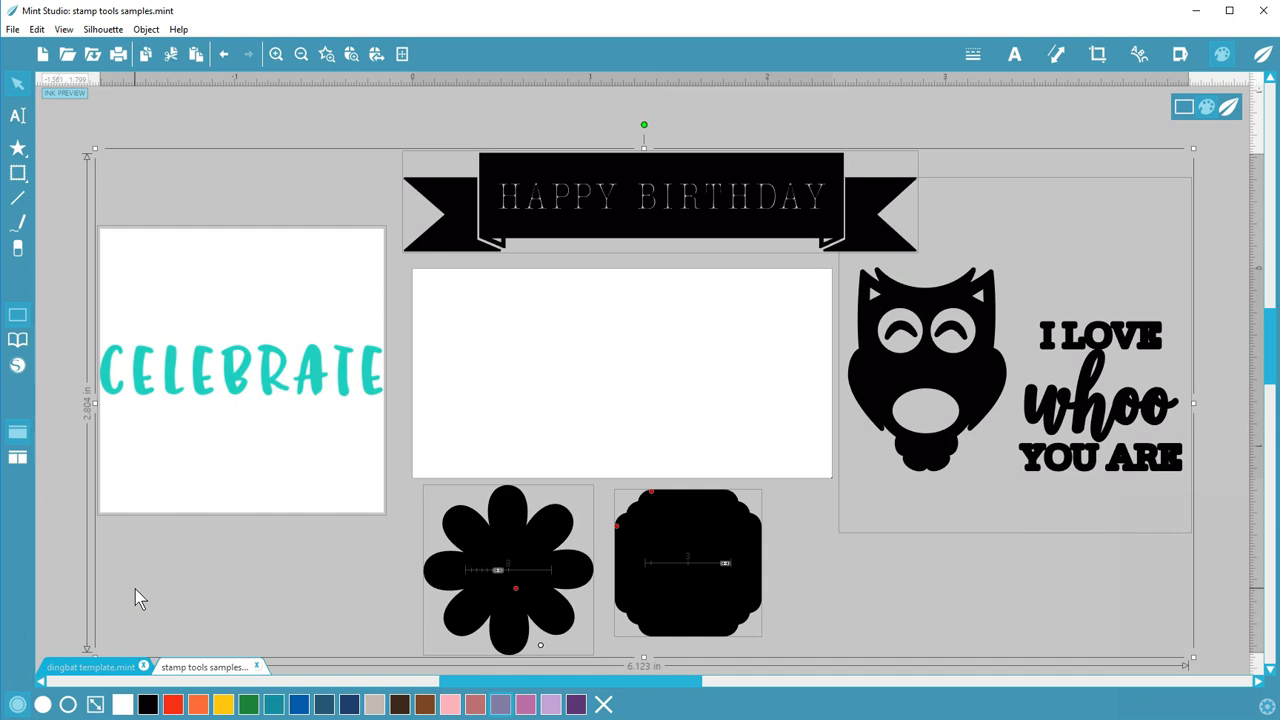
Step: Add the word "text" on the stamp canvas and set its font to Aubrey
click(17, 118)
click(427, 367)
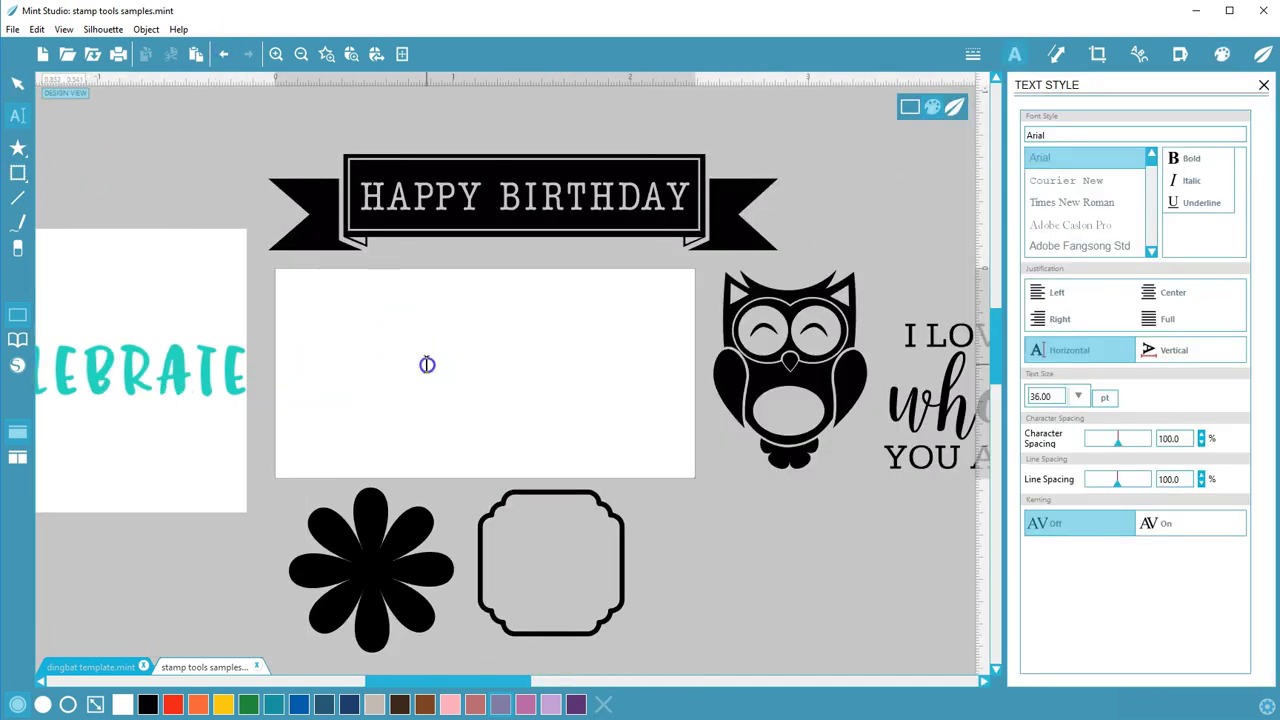
text(text)
click(1030, 135)
text(aubrey)
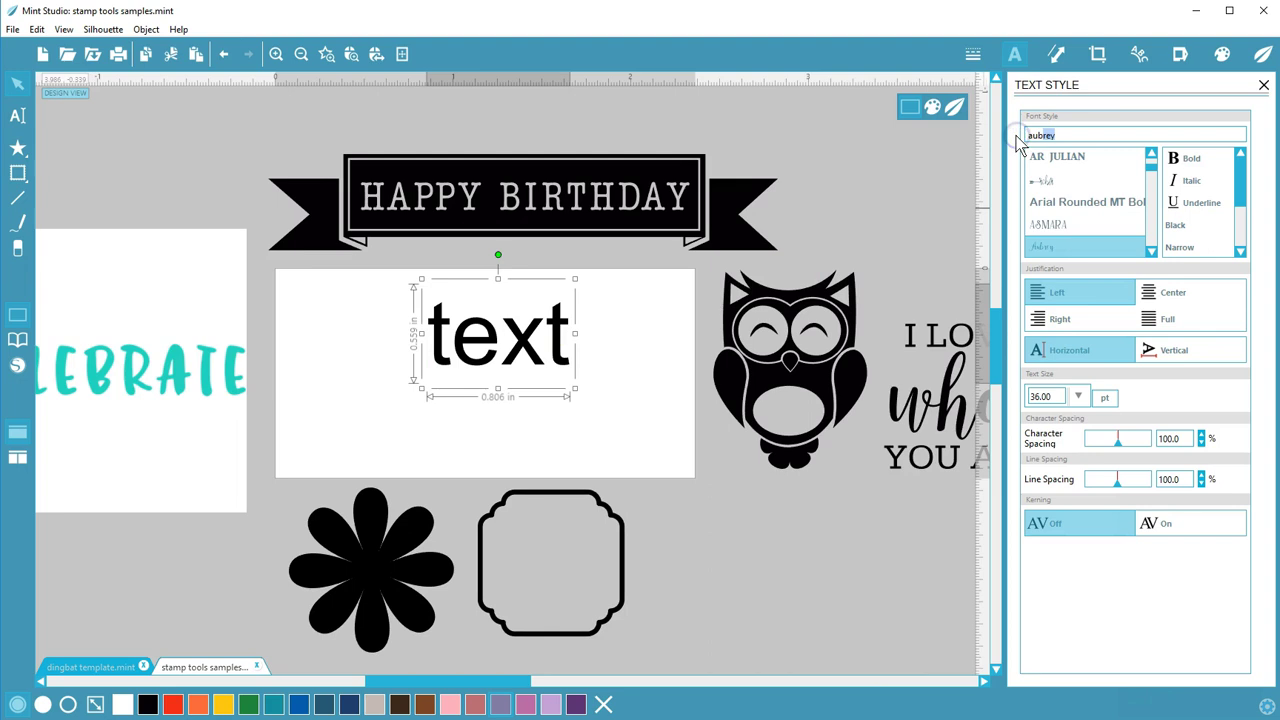
click(1063, 246)
Step: Set the text's line thickness to 1.0 pt and move it off the canvas to below the owl
click(973, 54)
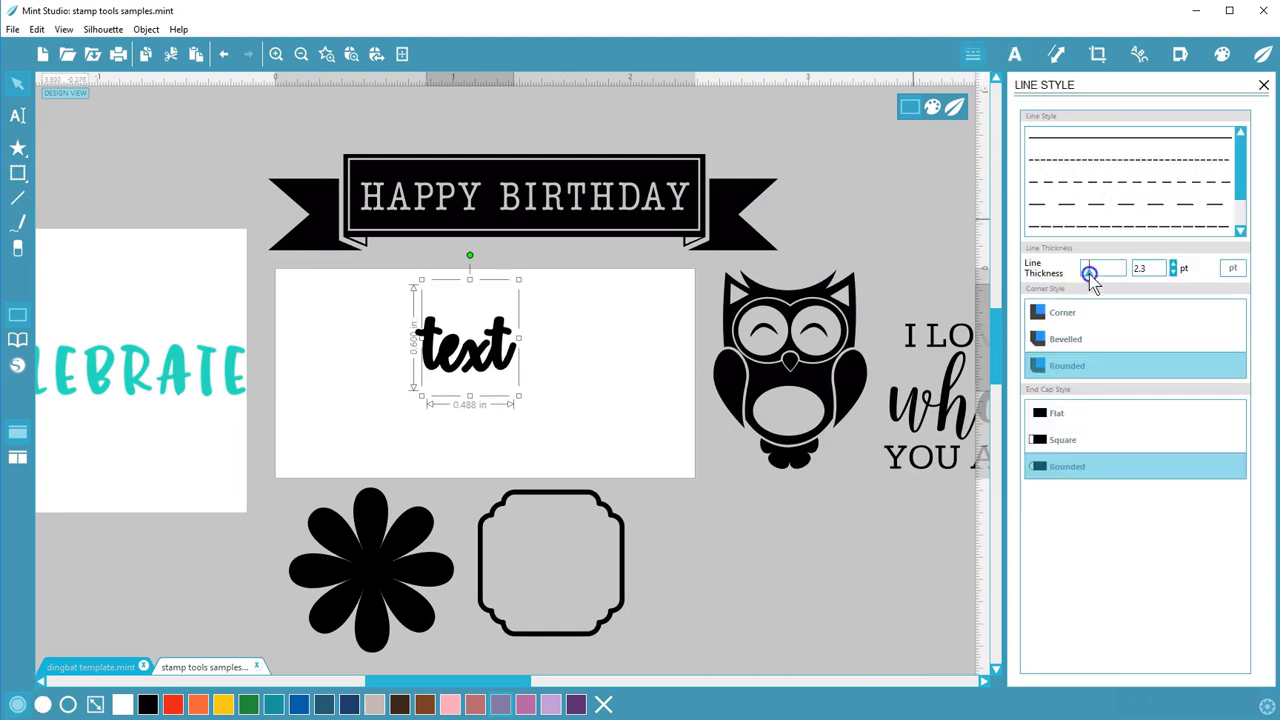
drag(1075, 278, 1057, 271)
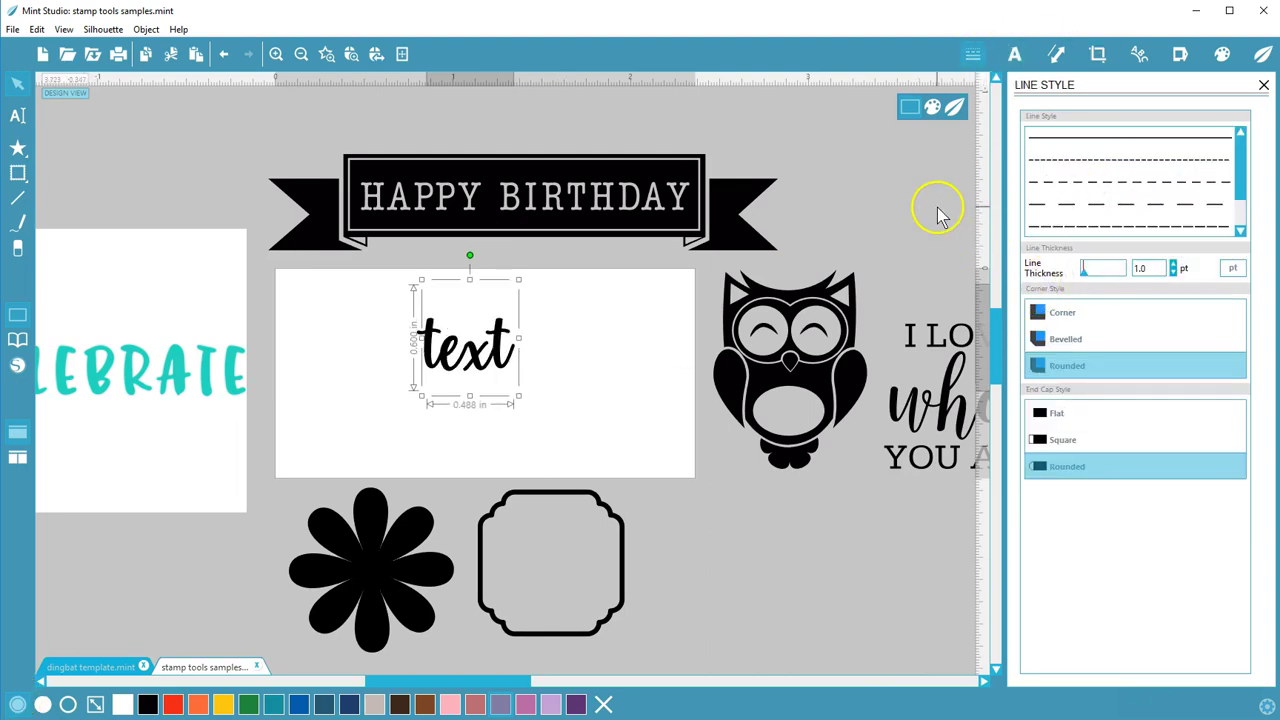
click(1264, 85)
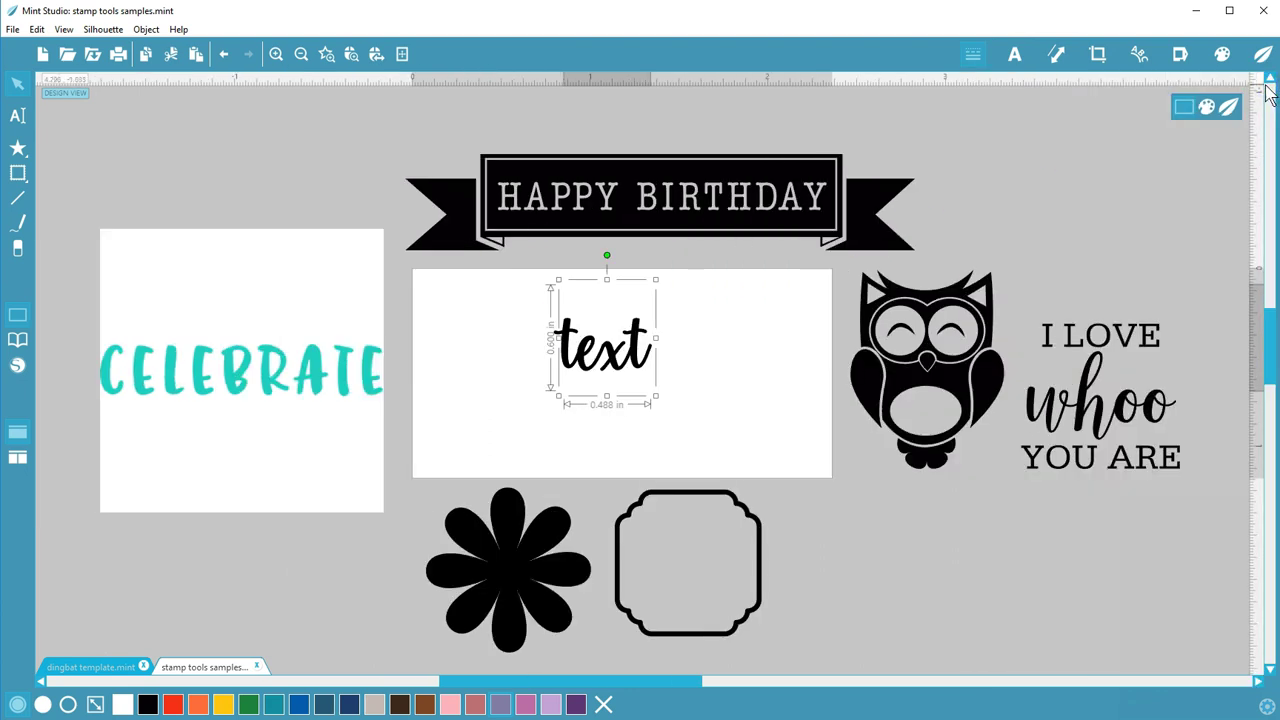
drag(633, 343, 908, 553)
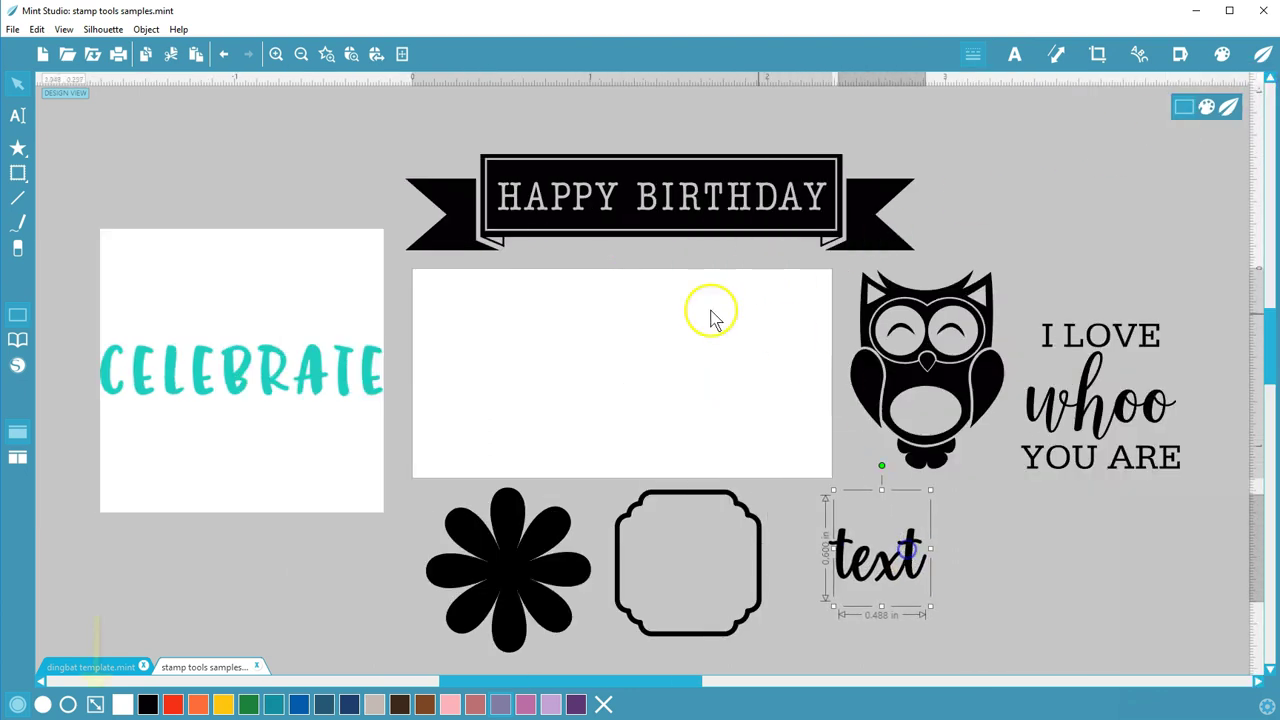
Step: Fit the HAPPY BIRTHDAY banner to the stamp canvas and recolour all the designs dark blue
click(640, 195)
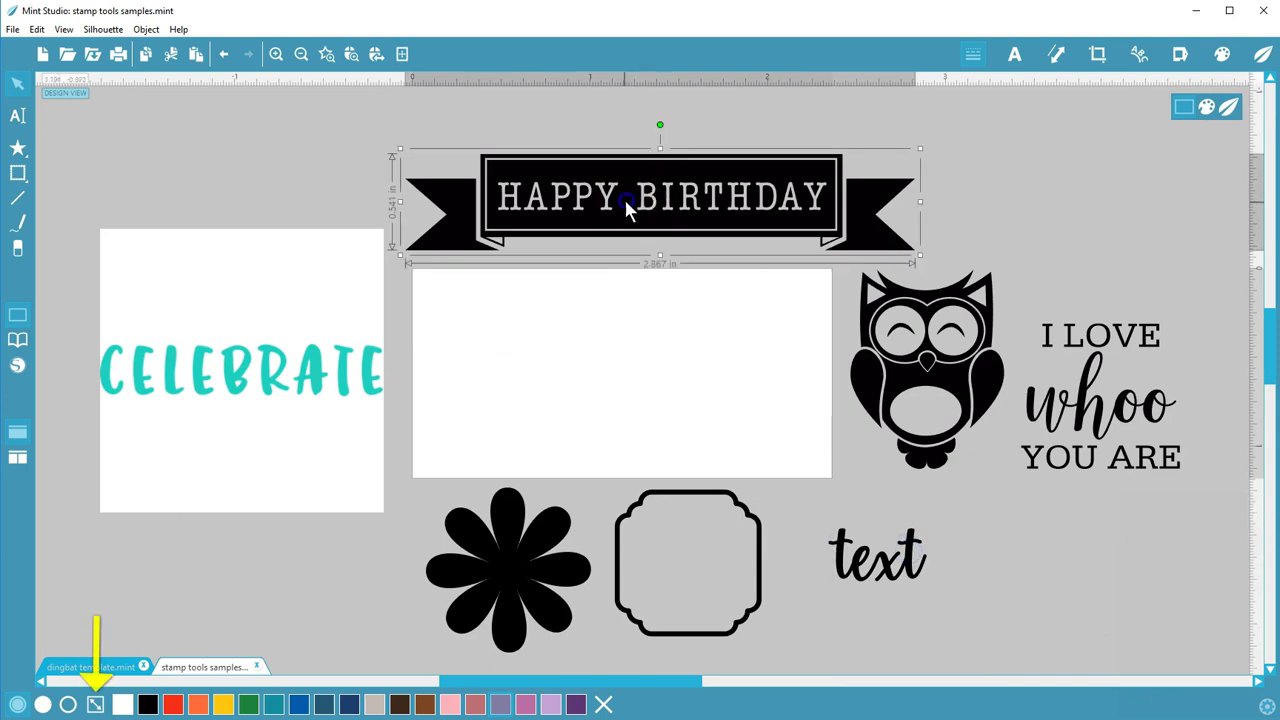
click(97, 705)
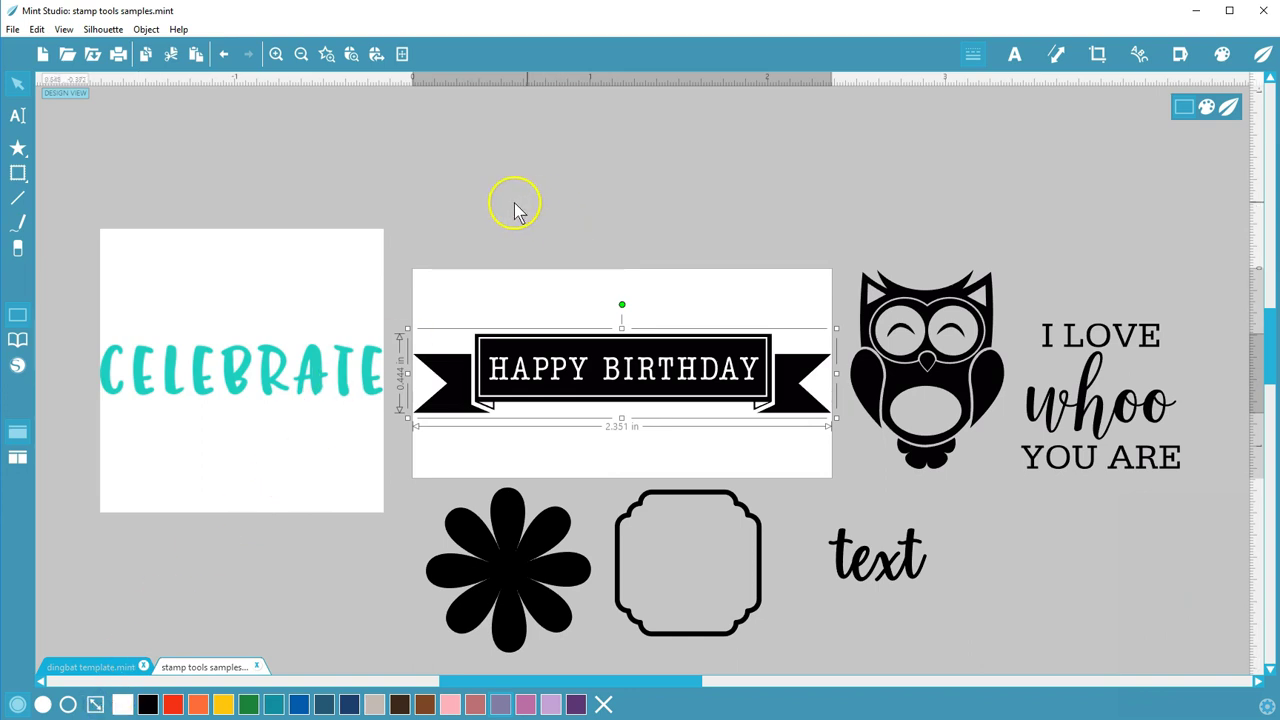
drag(306, 180, 1051, 634)
click(325, 706)
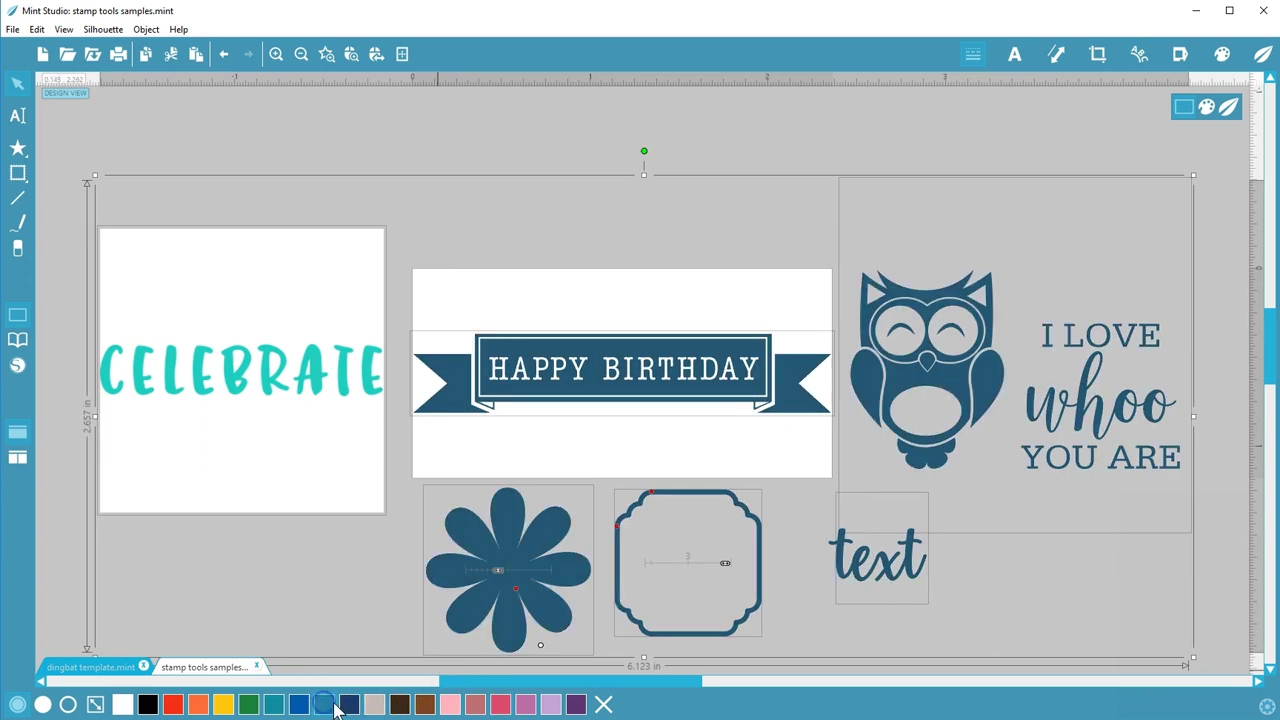
Step: Recolour all the selected designs in turn dusty rose, purple, red and teal
click(475, 706)
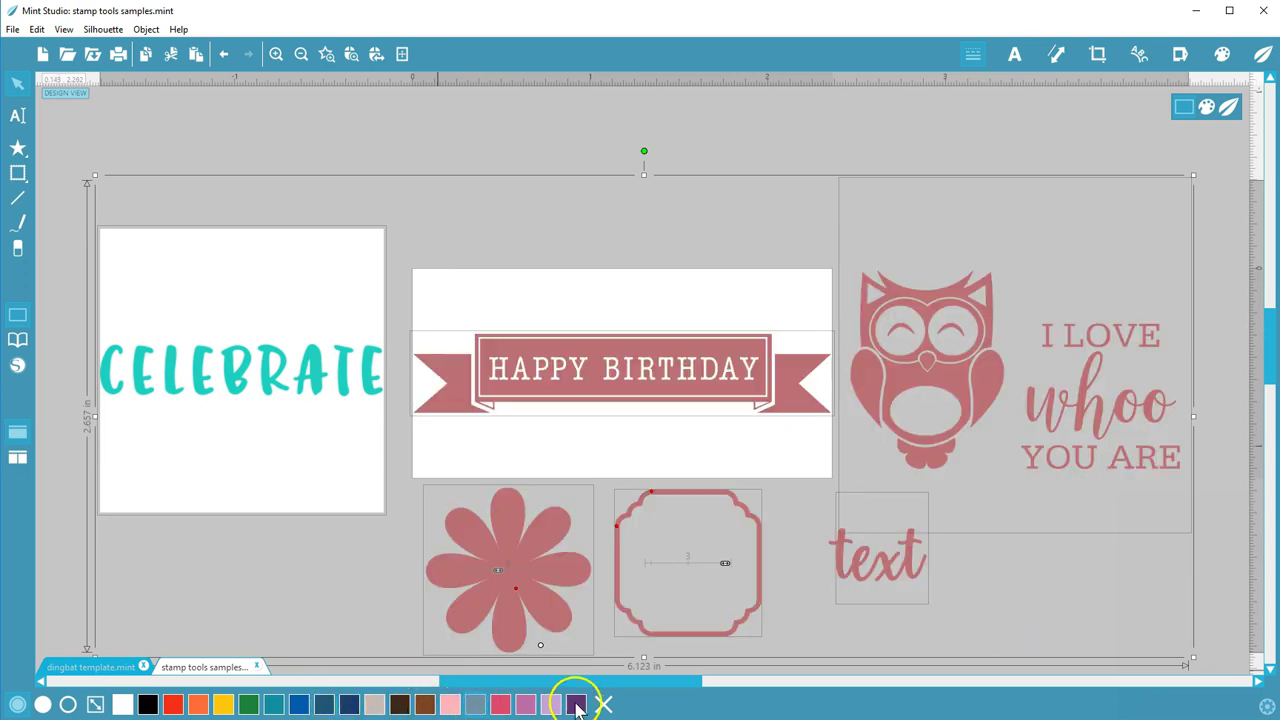
click(576, 706)
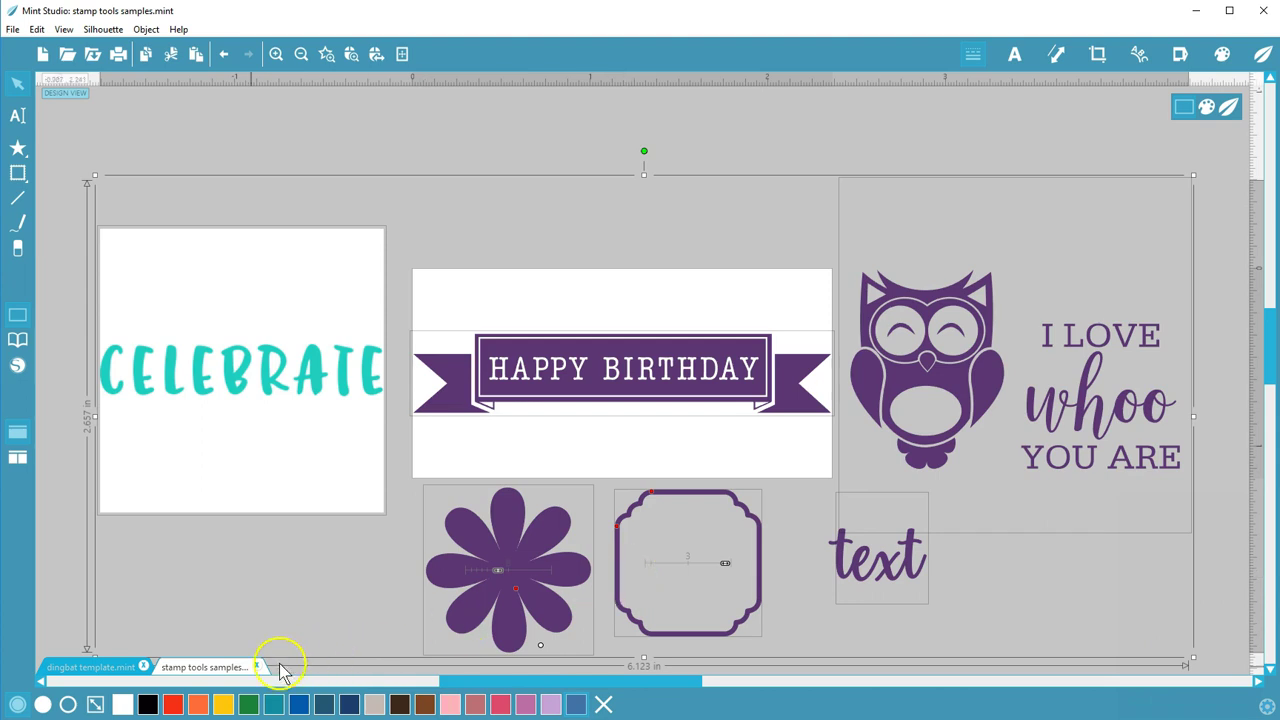
click(175, 706)
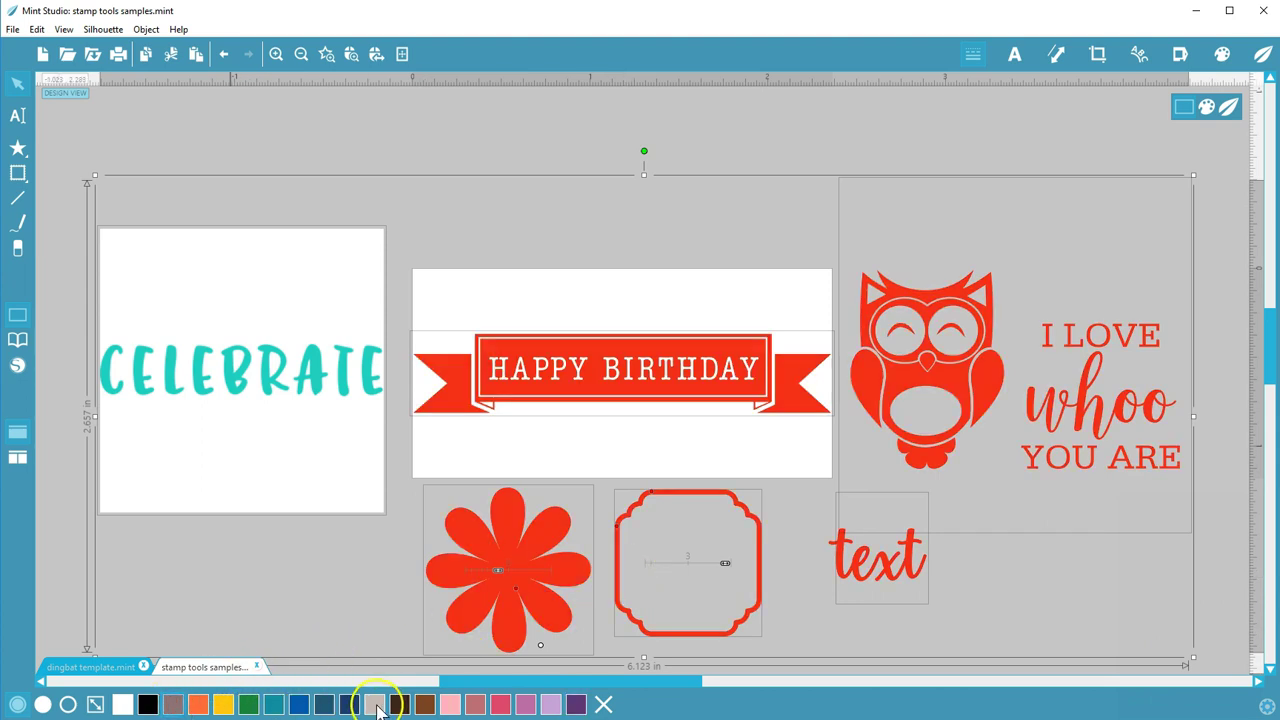
click(275, 706)
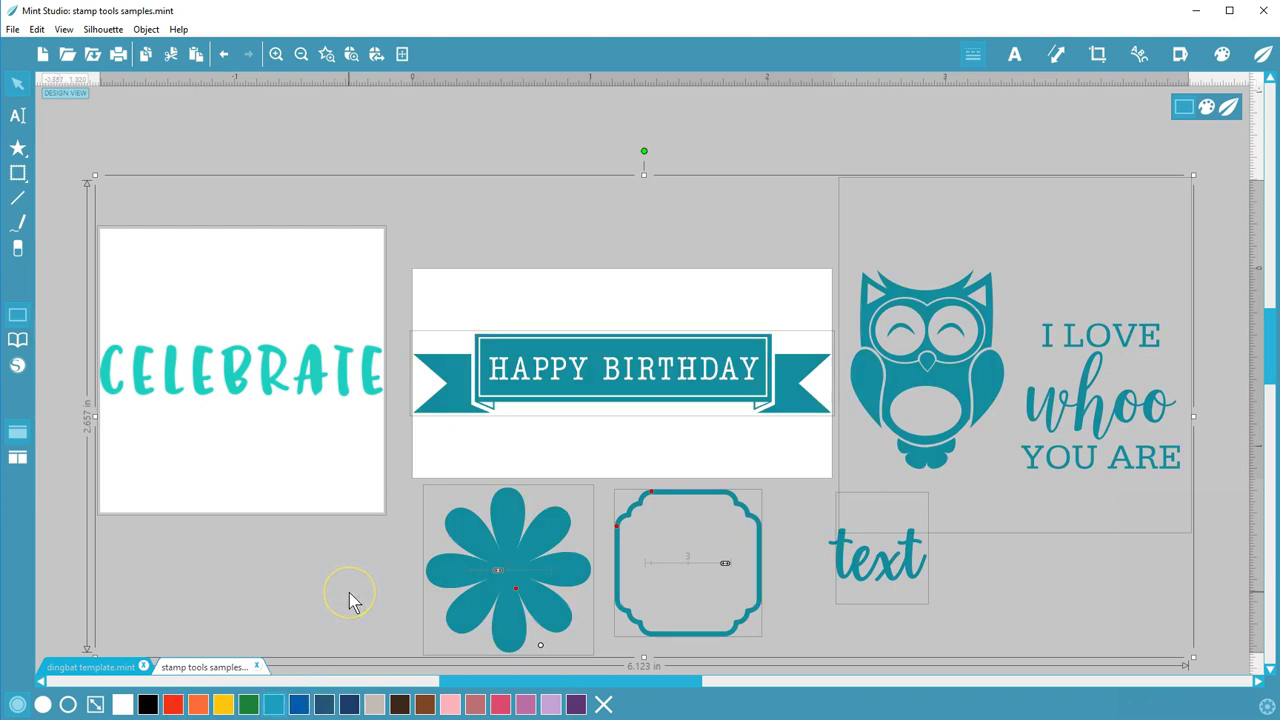
Step: Replace the banner on the stamp canvas with the scalloped frame, filled teal, and place a white five-pointed star at its centre
click(538, 241)
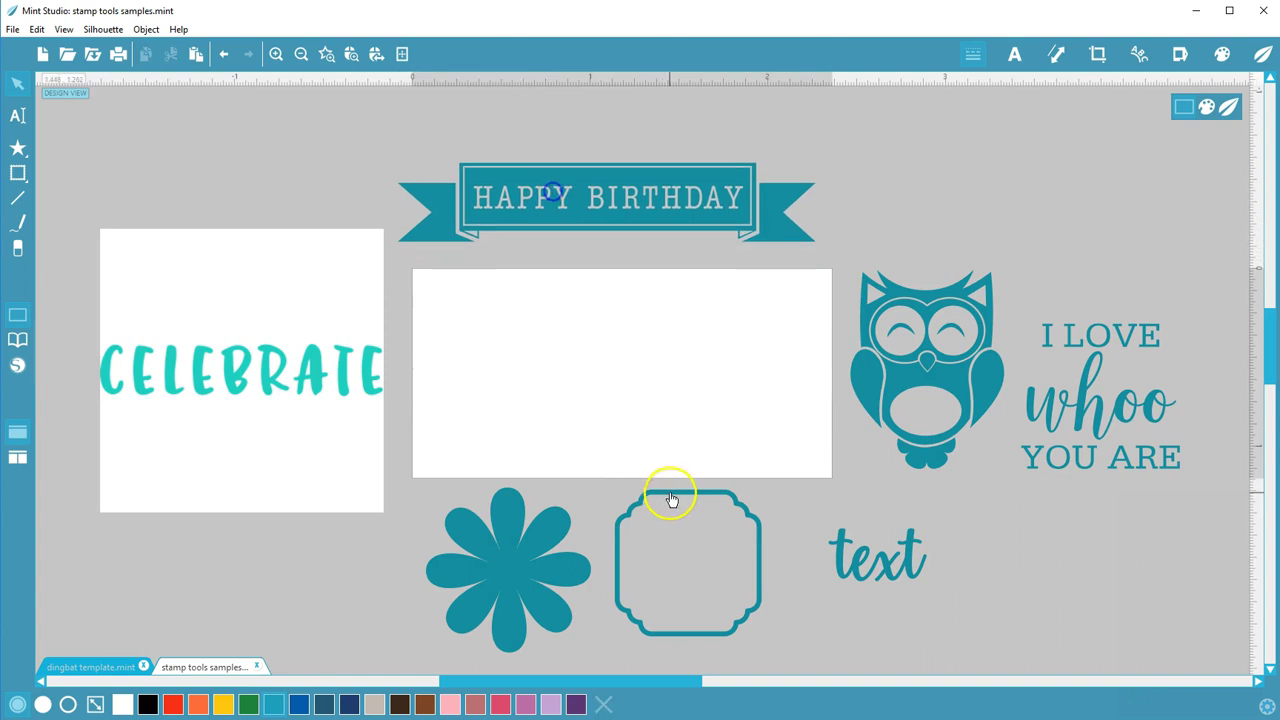
drag(663, 470, 609, 306)
click(17, 148)
click(63, 146)
drag(490, 294, 557, 368)
drag(524, 326, 623, 366)
click(760, 402)
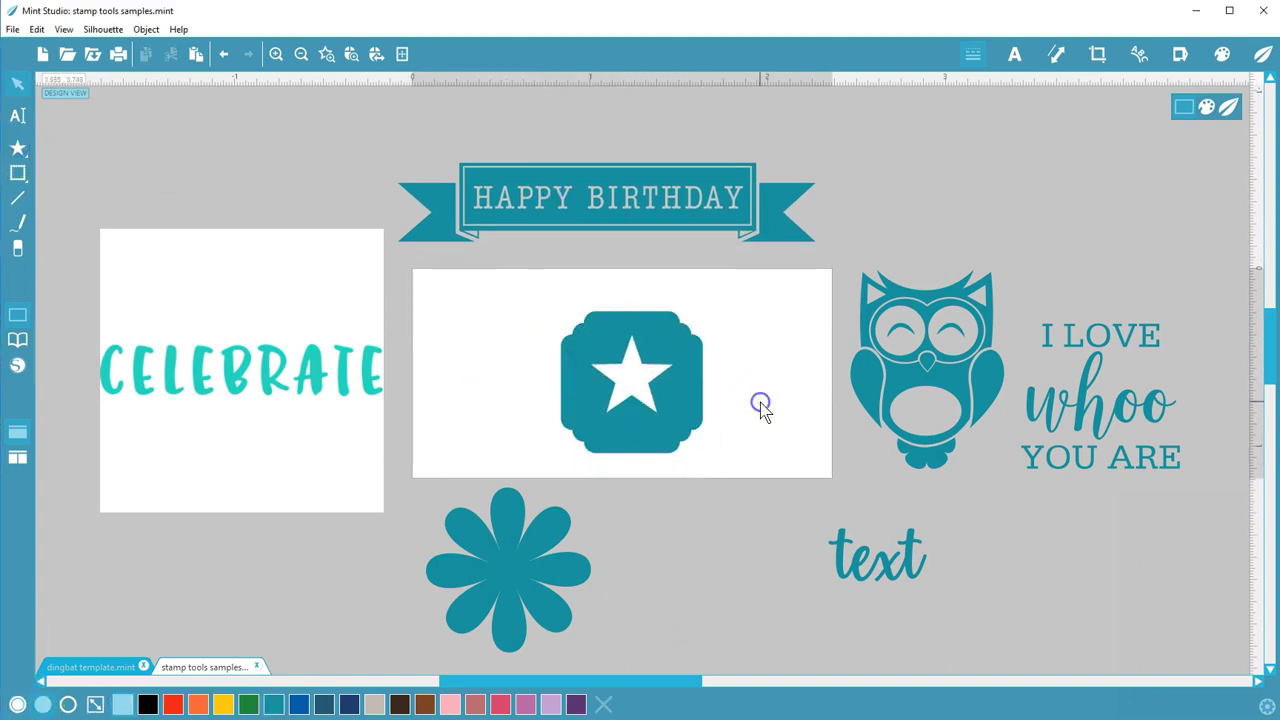
click(336, 403)
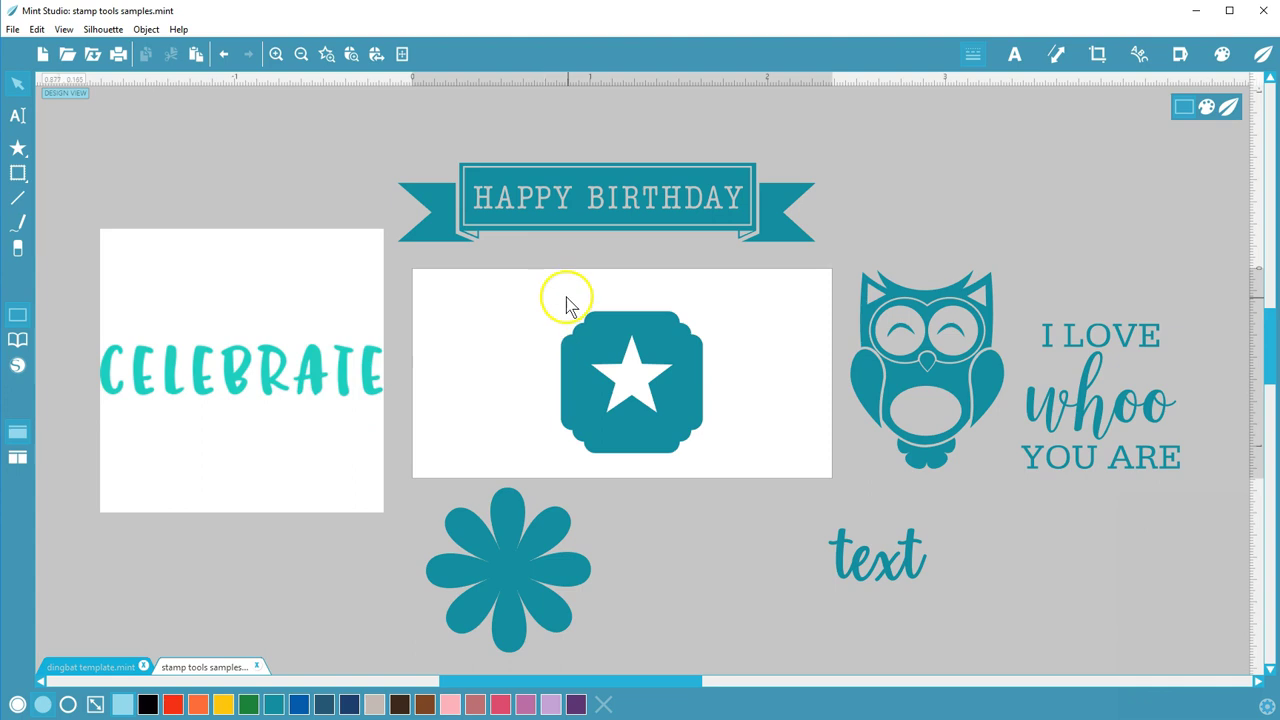
Step: Swap the starred frame for the owl design on the stamp canvas, and ungroup the owl from its text
click(640, 385)
drag(651, 391, 717, 584)
drag(862, 412, 480, 395)
right_click(489, 383)
click(532, 634)
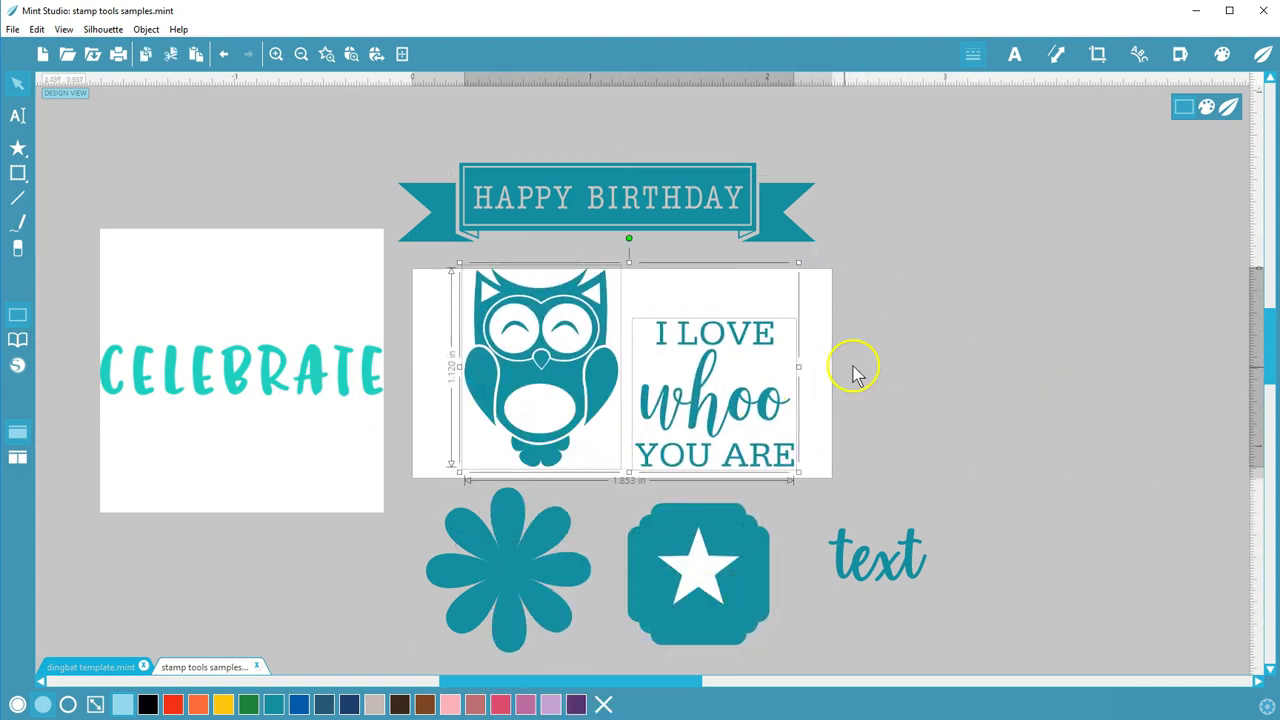
Step: Recolour the owl dark brown and the I LOVE whoo YOU ARE text pink, and raise the text slightly beside the owl
click(605, 372)
click(424, 705)
click(650, 400)
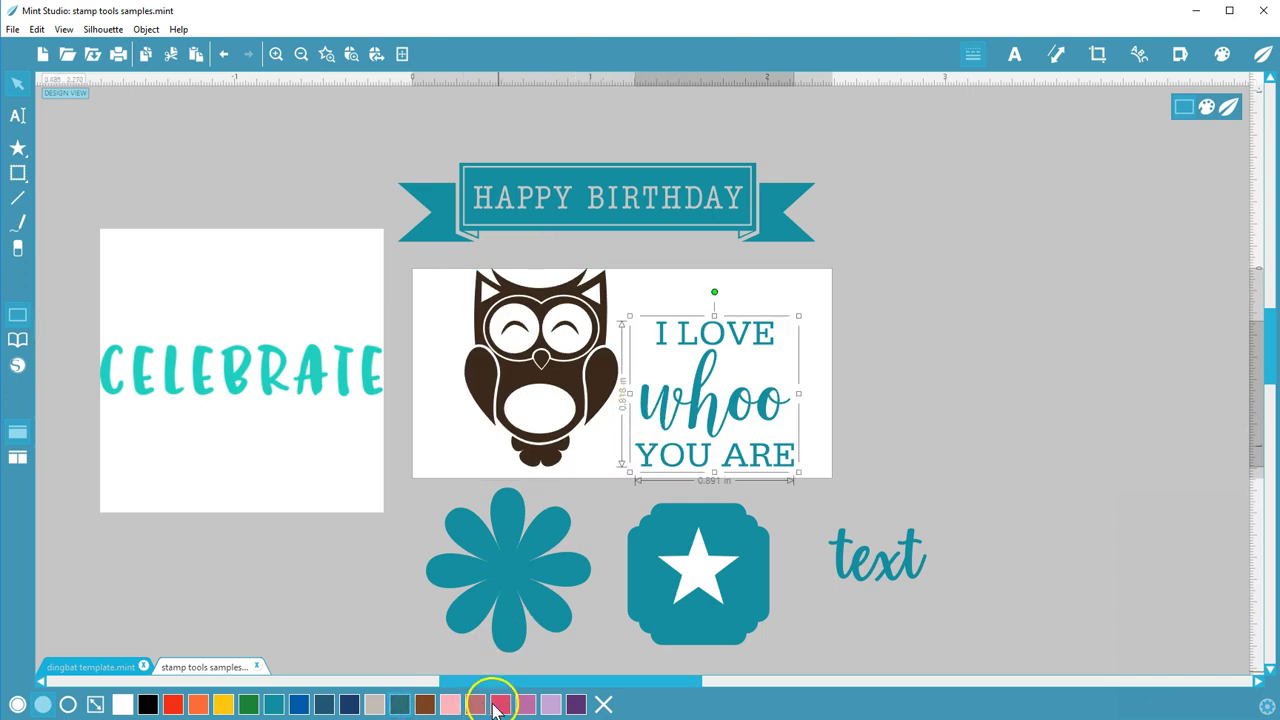
click(500, 705)
click(838, 378)
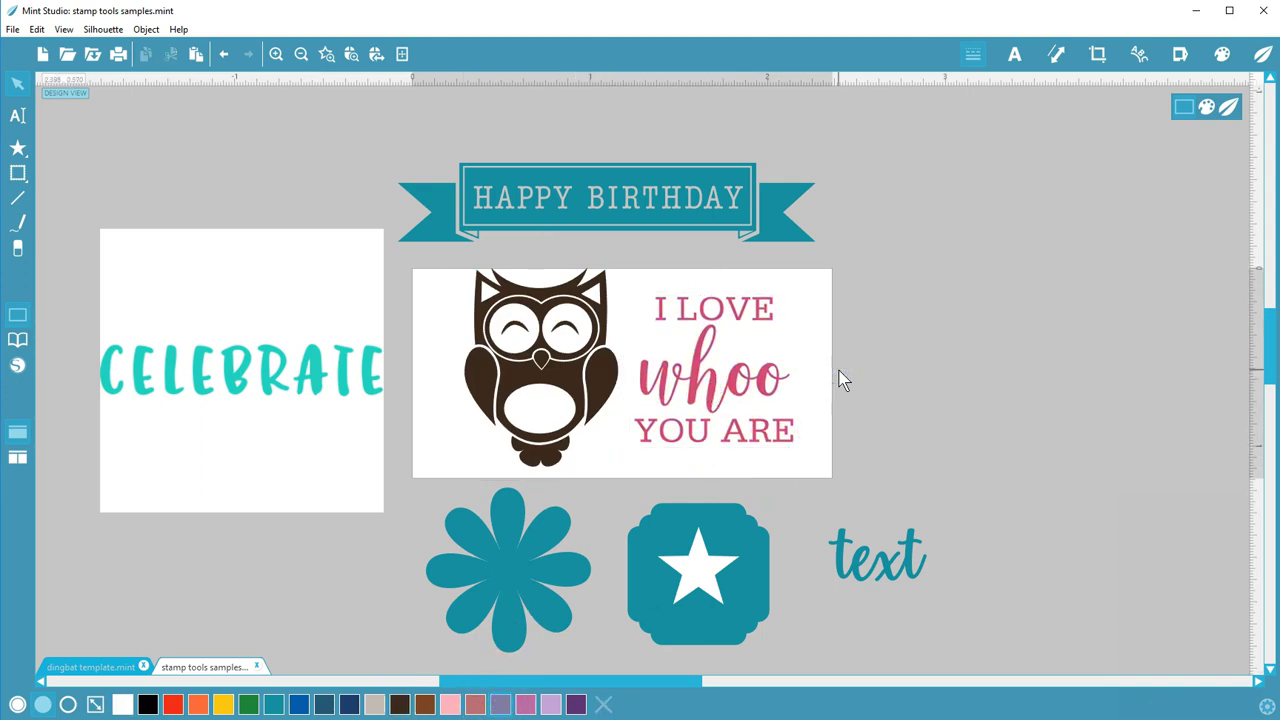